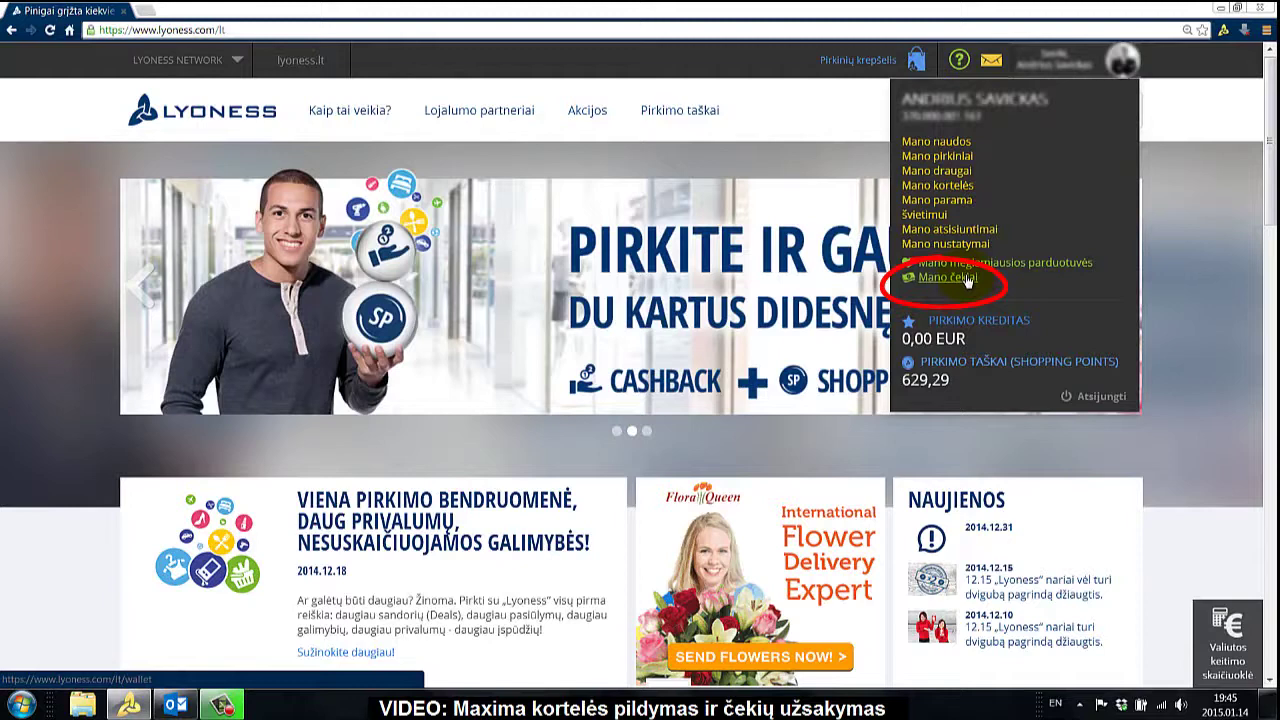
# Check the voucher balances on the Mano čekiai page and the purchase credit in the account overview.
pyautogui.click(967, 281)
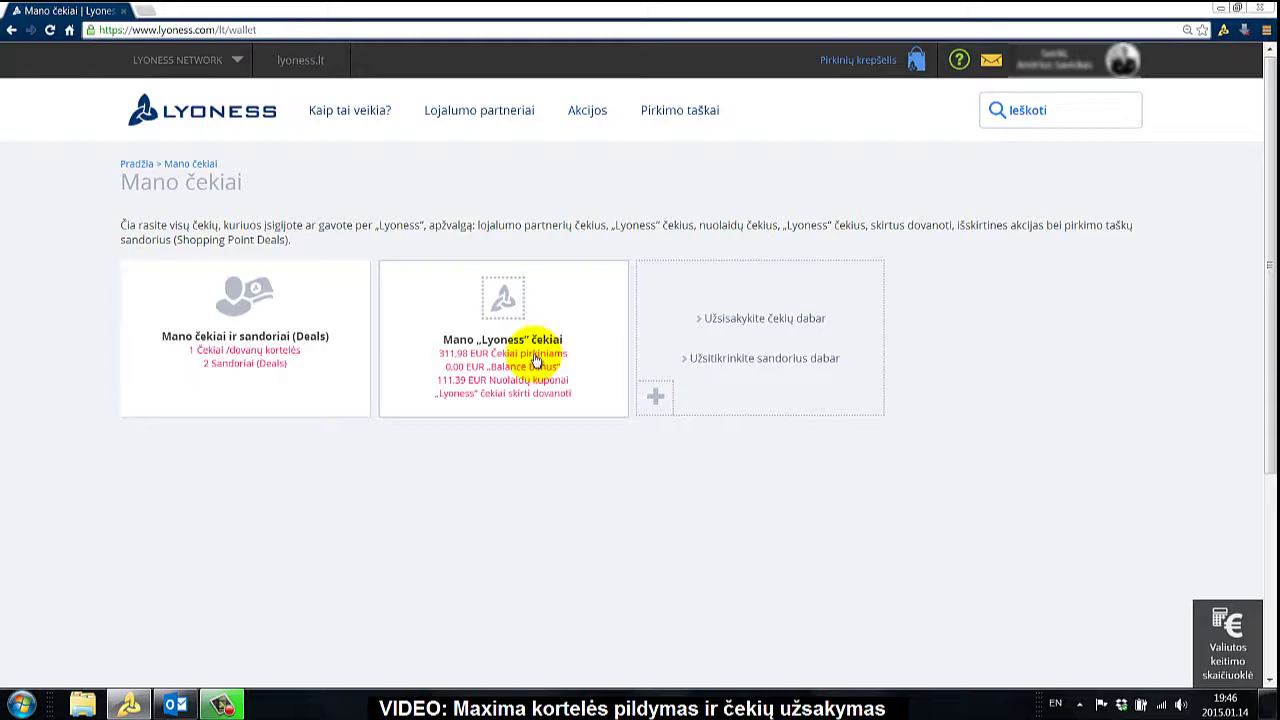
pyautogui.click(12, 30)
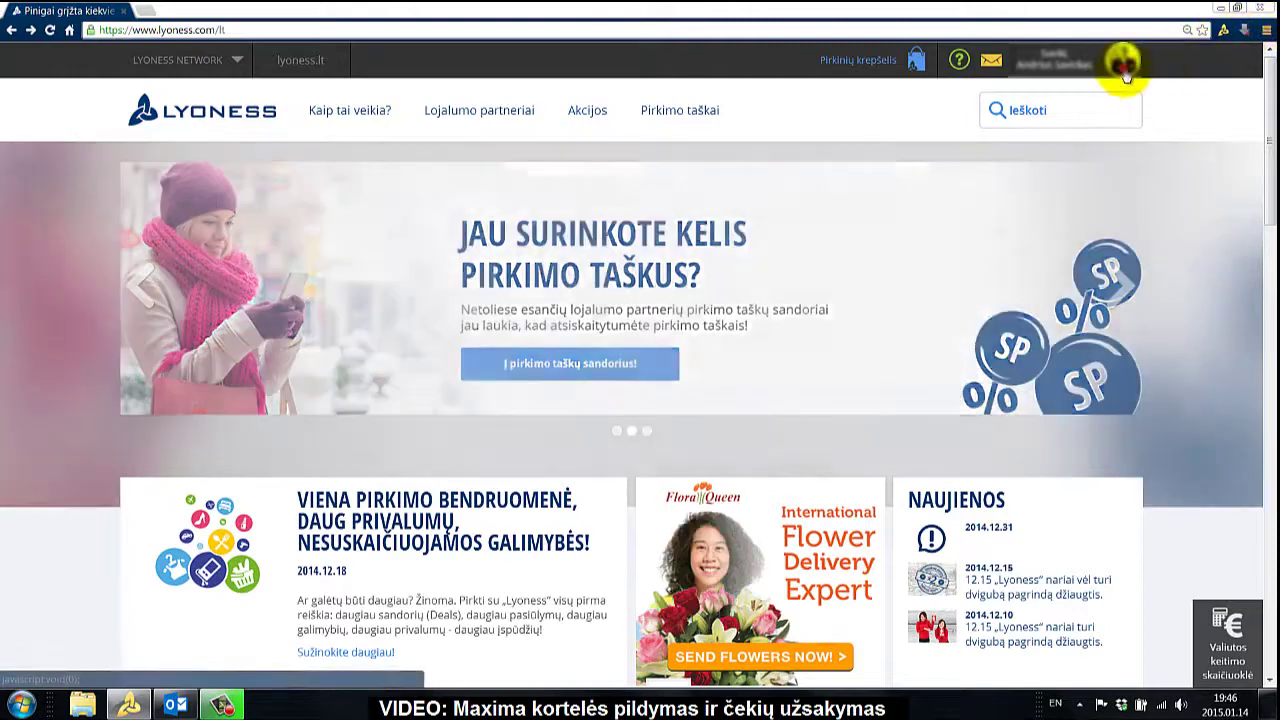
pyautogui.click(1122, 62)
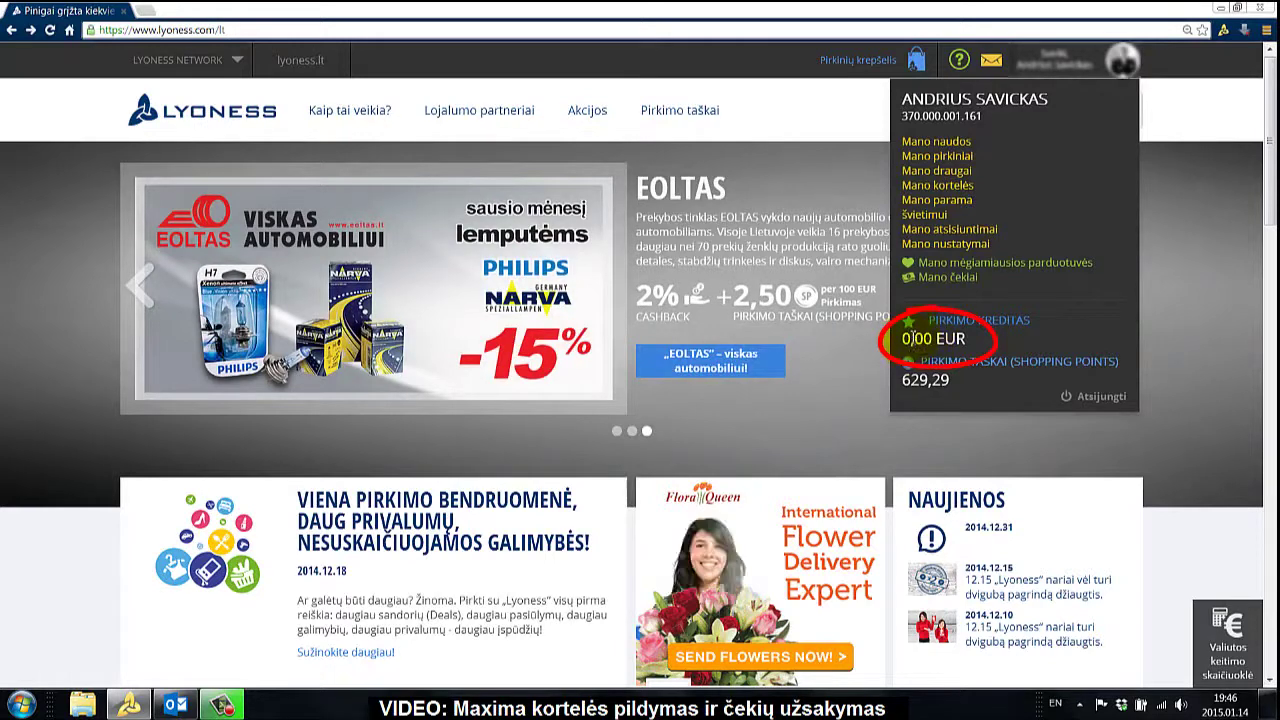
pyautogui.click(1206, 400)
# Open the Kontaktai page and review the company's contact and bank account details.
pyautogui.scroll(-8, 1205, 400)
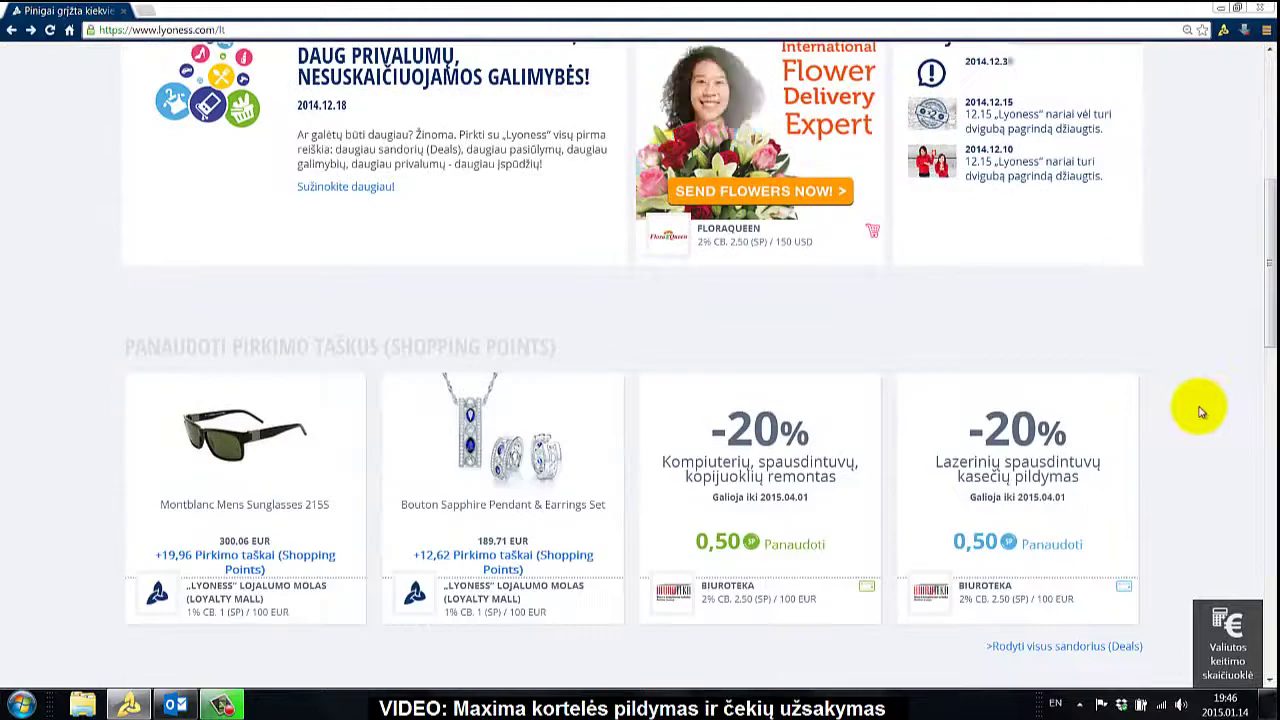
pyautogui.scroll(-10, 1200, 415)
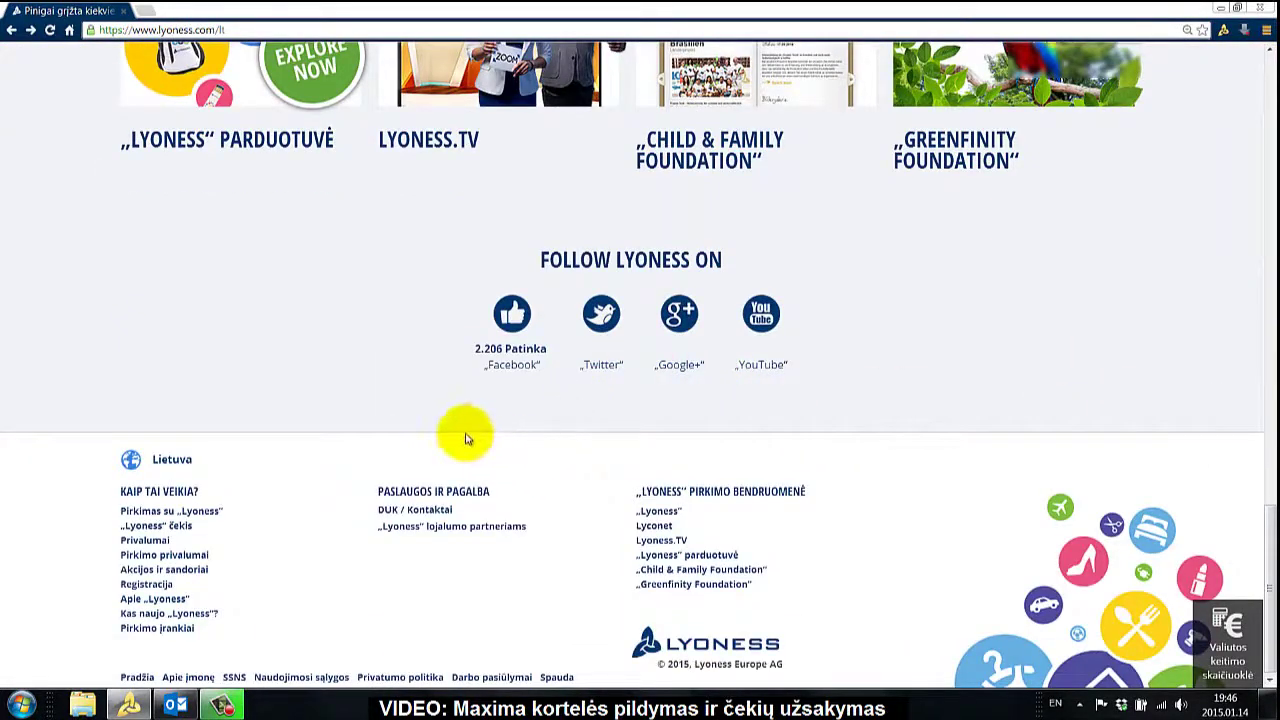
pyautogui.click(442, 512)
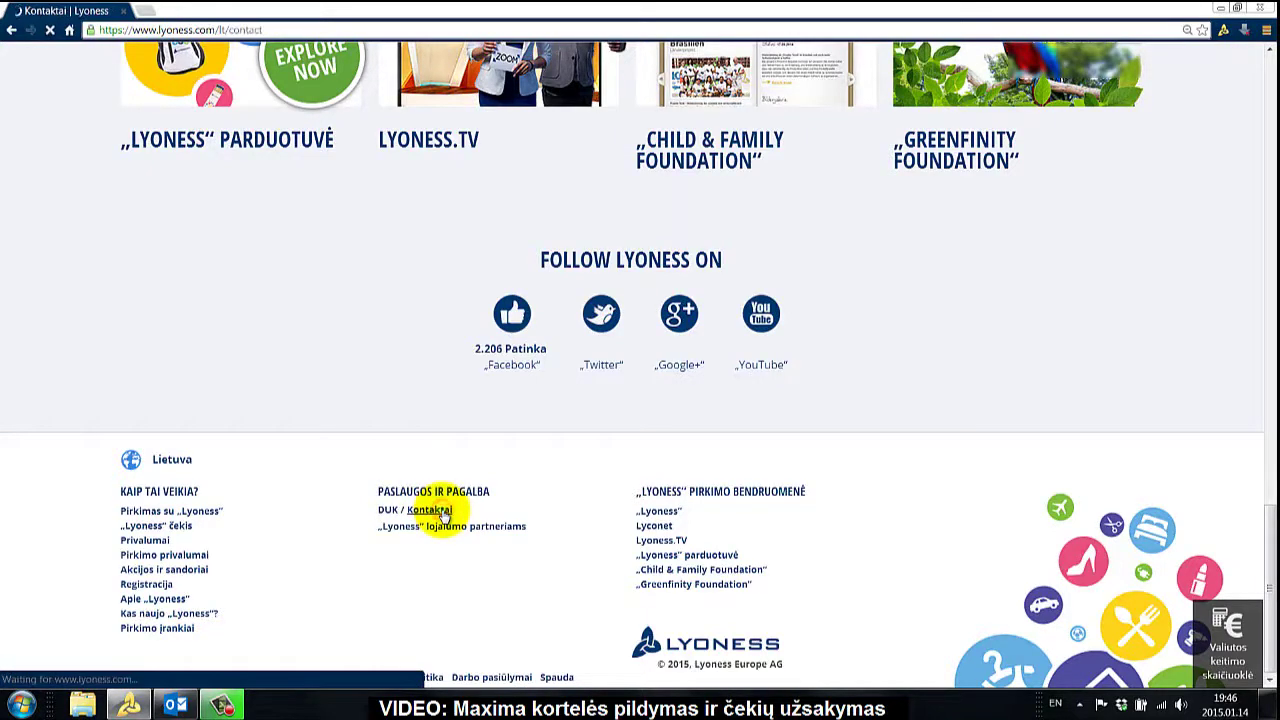
pyautogui.scroll(-5, 306, 471)
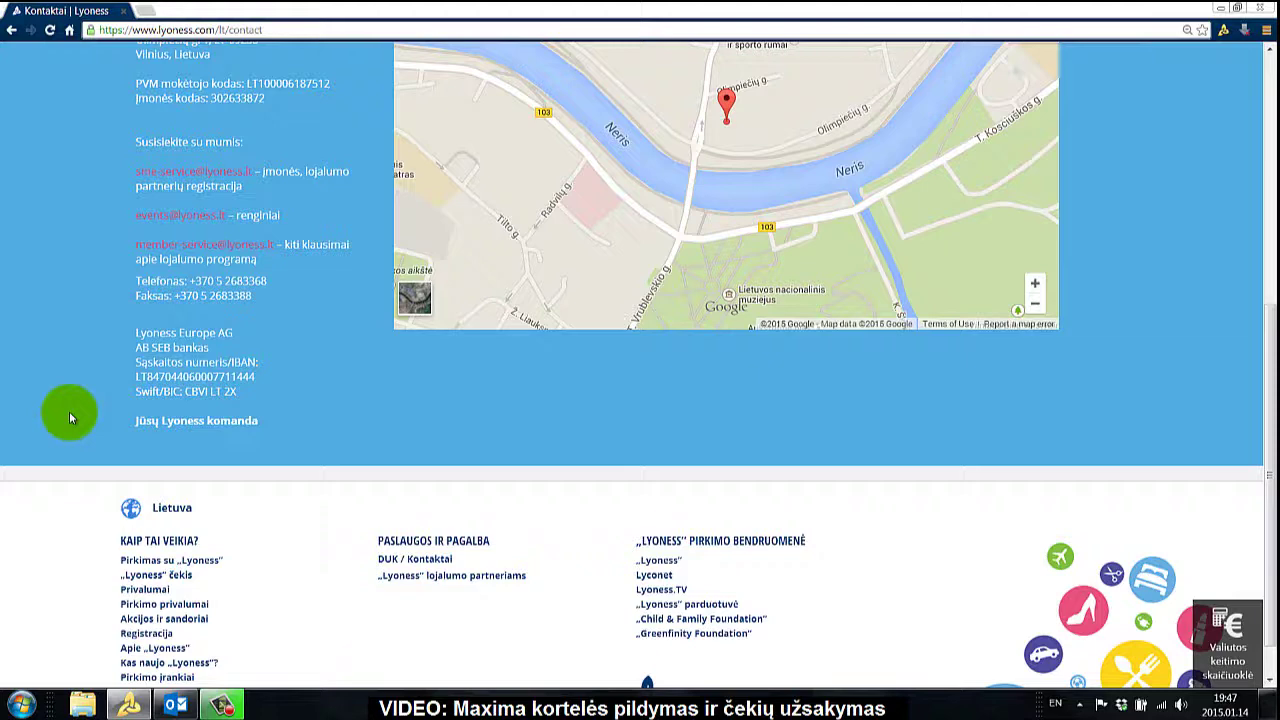
pyautogui.scroll(3, 868, 322)
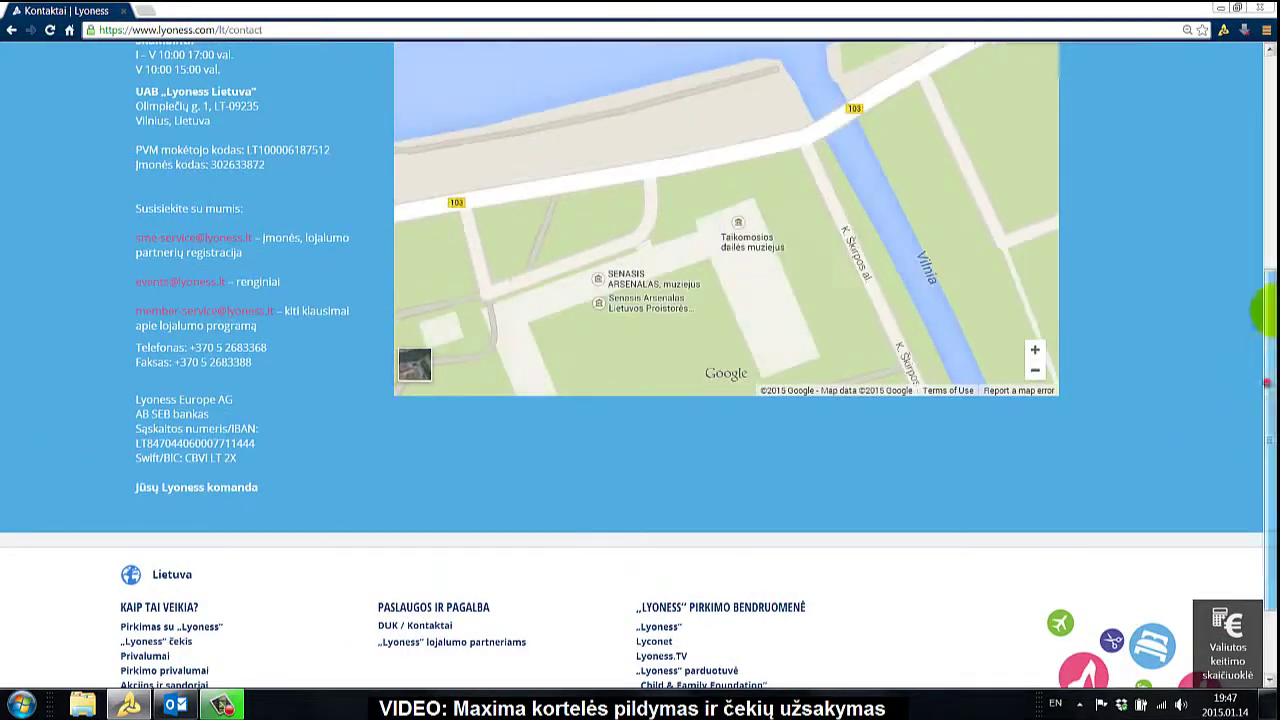
pyautogui.moveTo(1268, 310); pyautogui.dragTo(1267, 82)
pyautogui.moveTo(1137, 65)
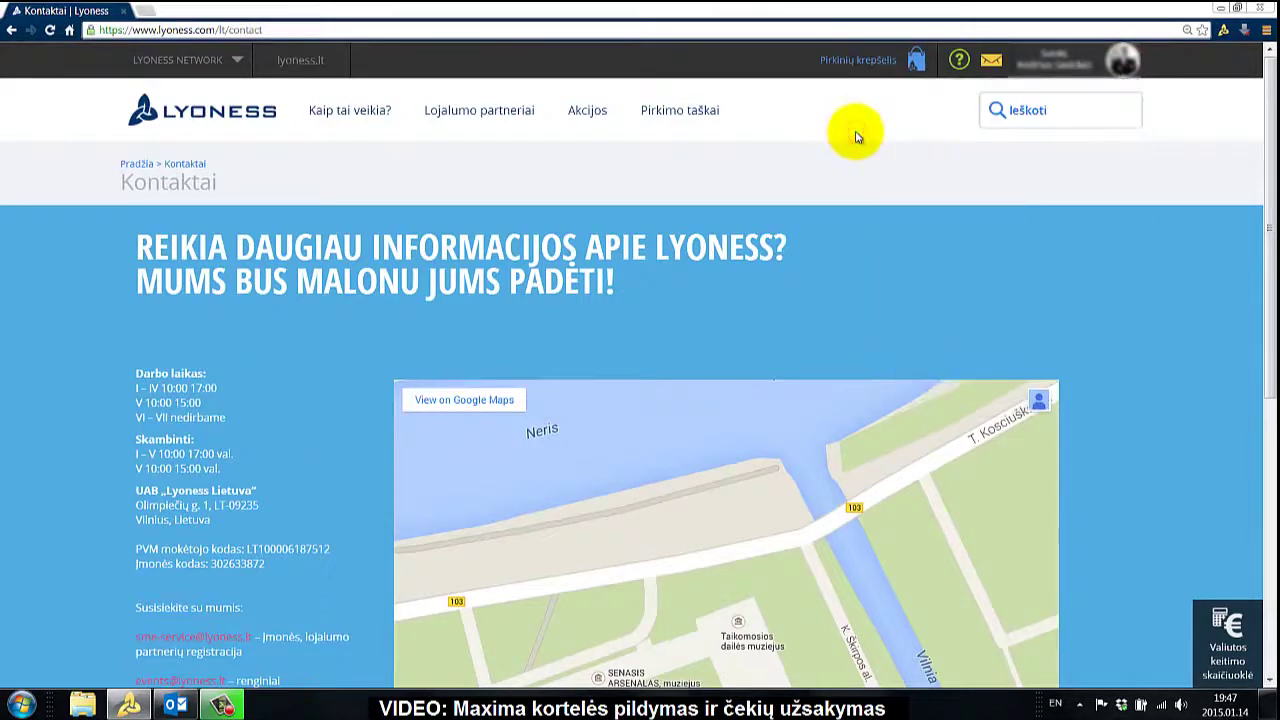
# Start a voucher order from the empty shopping cart and browse through the offered loyalty partners.
pyautogui.click(866, 62)
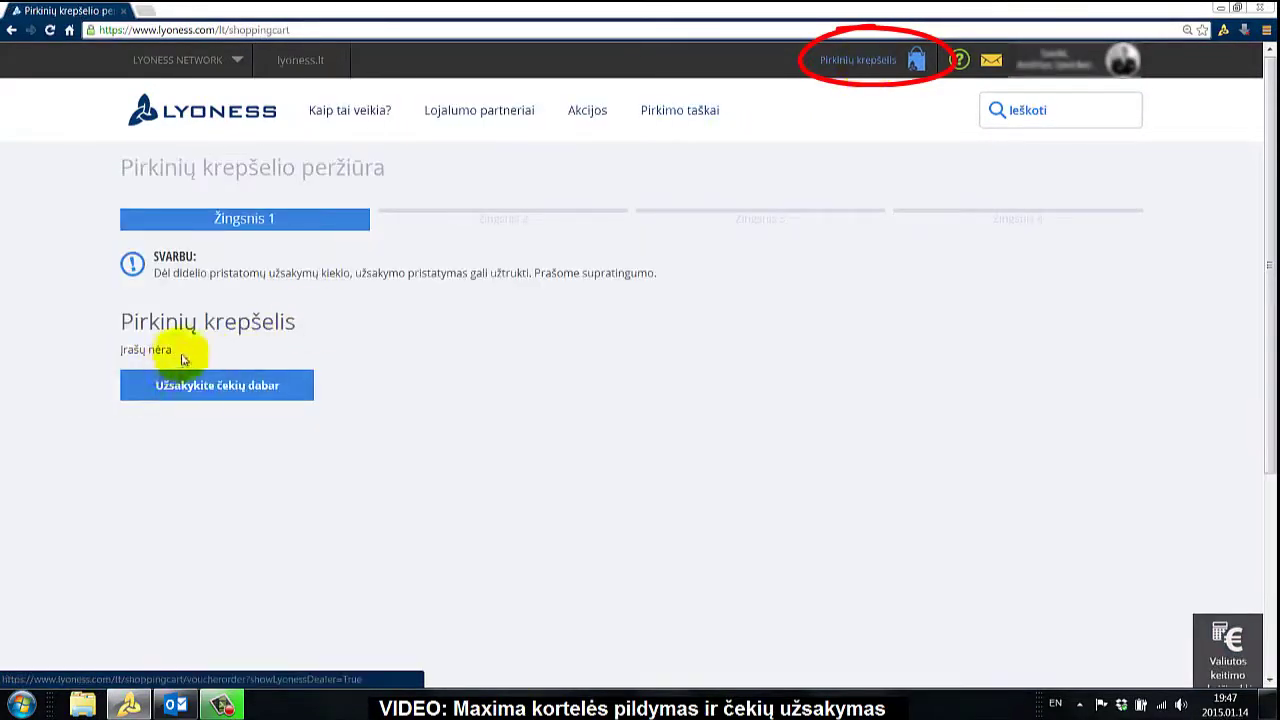
pyautogui.click(222, 391)
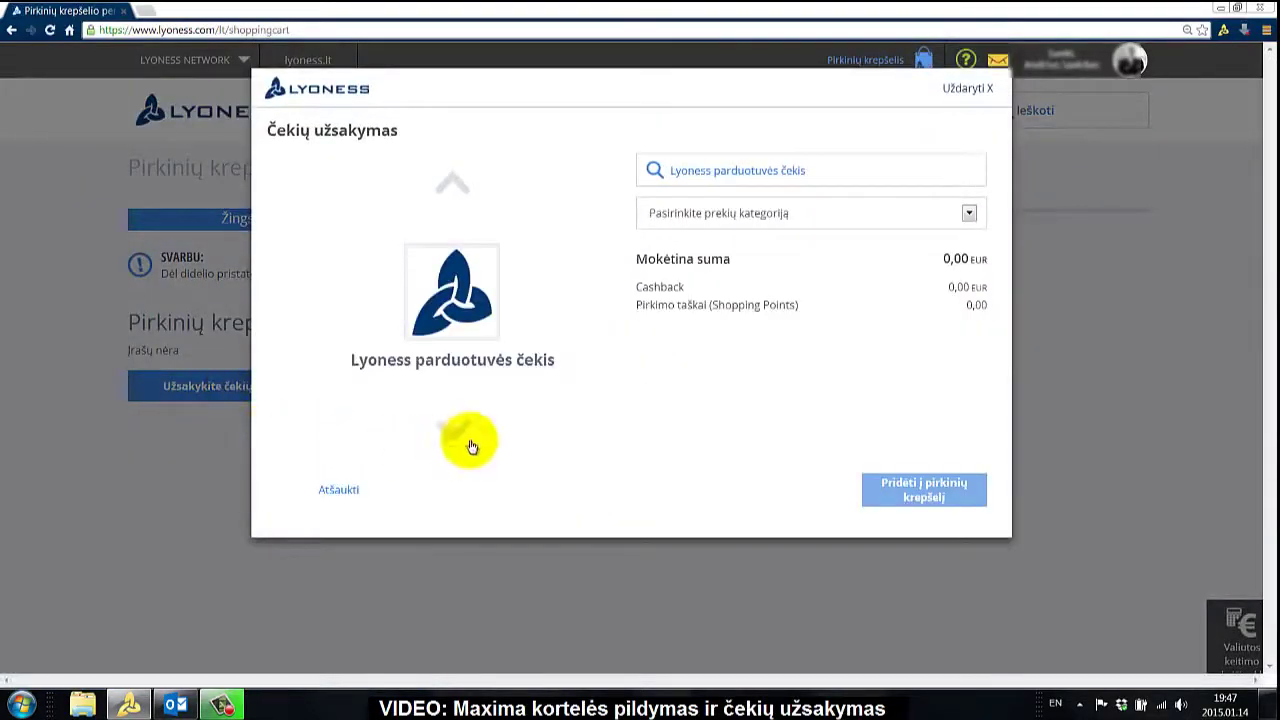
pyautogui.click(450, 432)
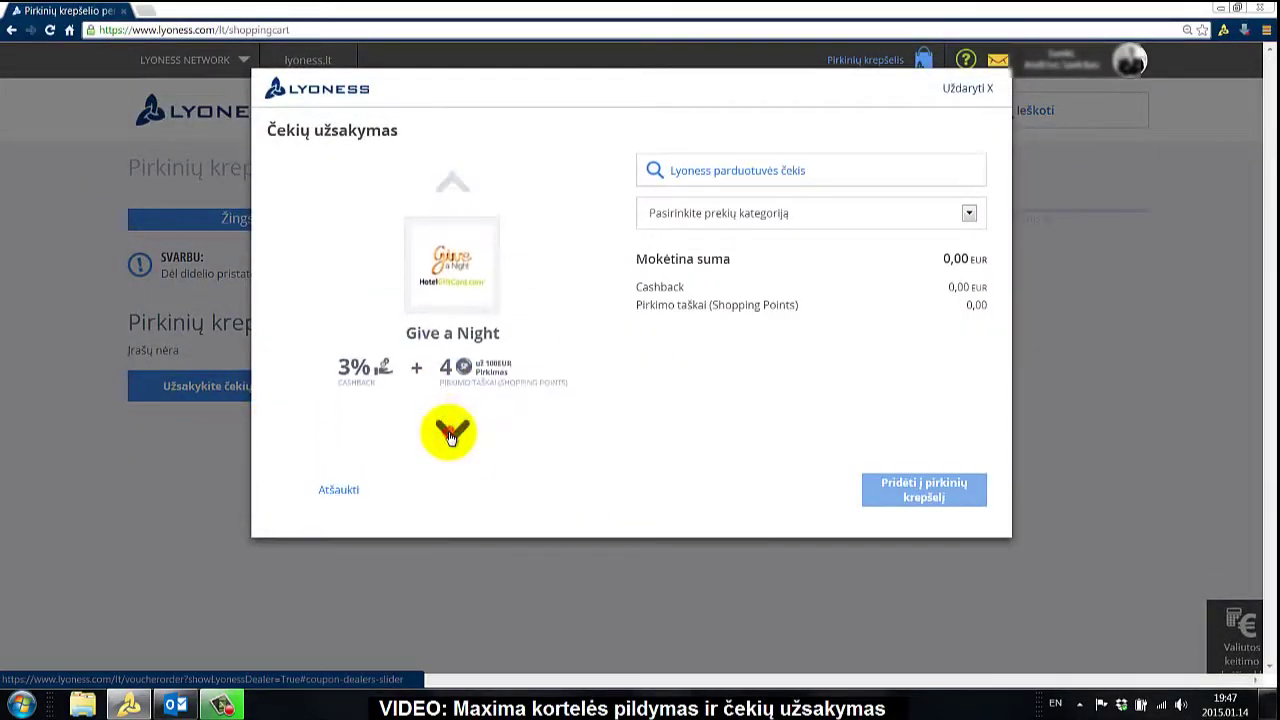
pyautogui.click(450, 432)
pyautogui.click(450, 432)
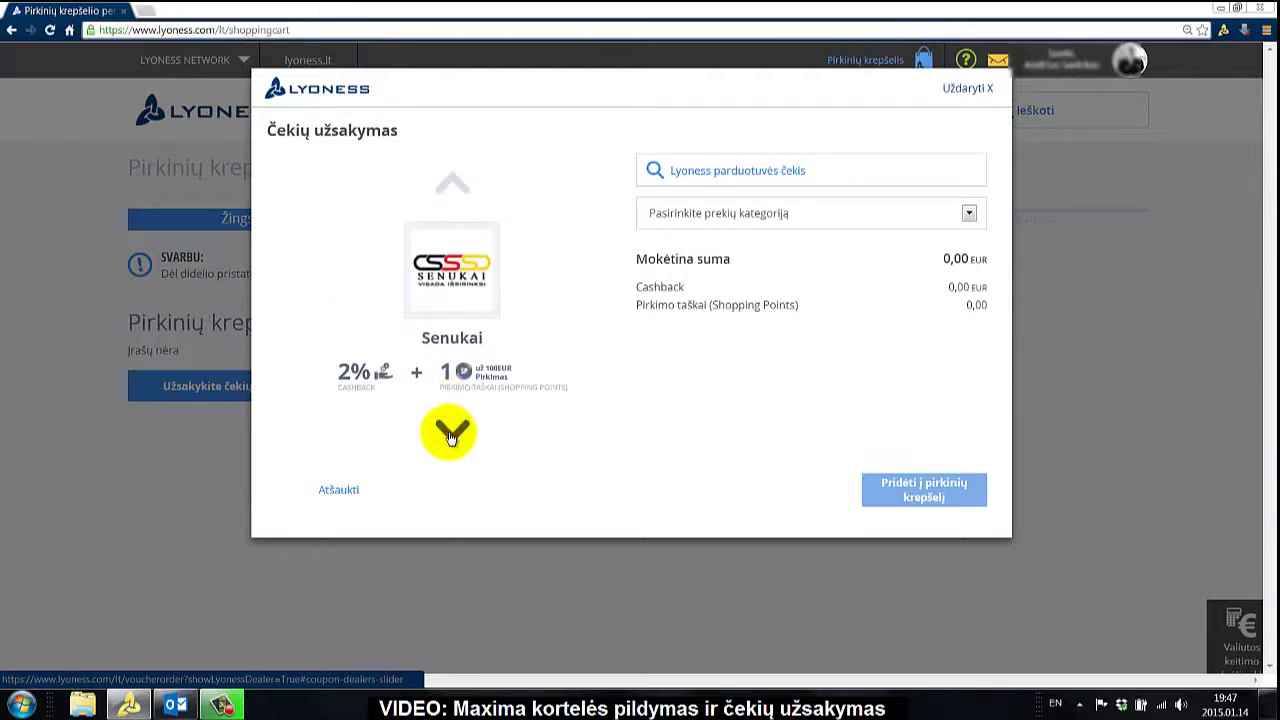
pyautogui.click(450, 432)
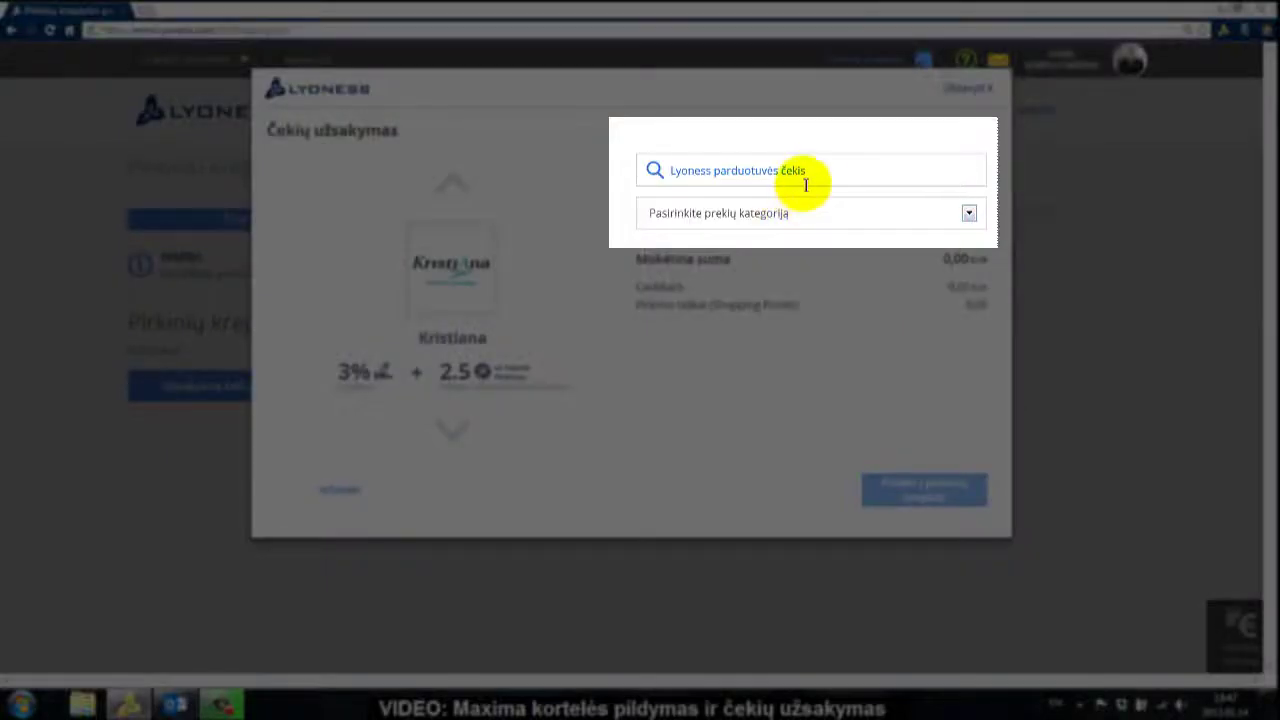
# Replace the partner search text with "Ma" and choose MAXIMA as the loyalty partner.
pyautogui.click(810, 172)
pyautogui.press('BackSpace')
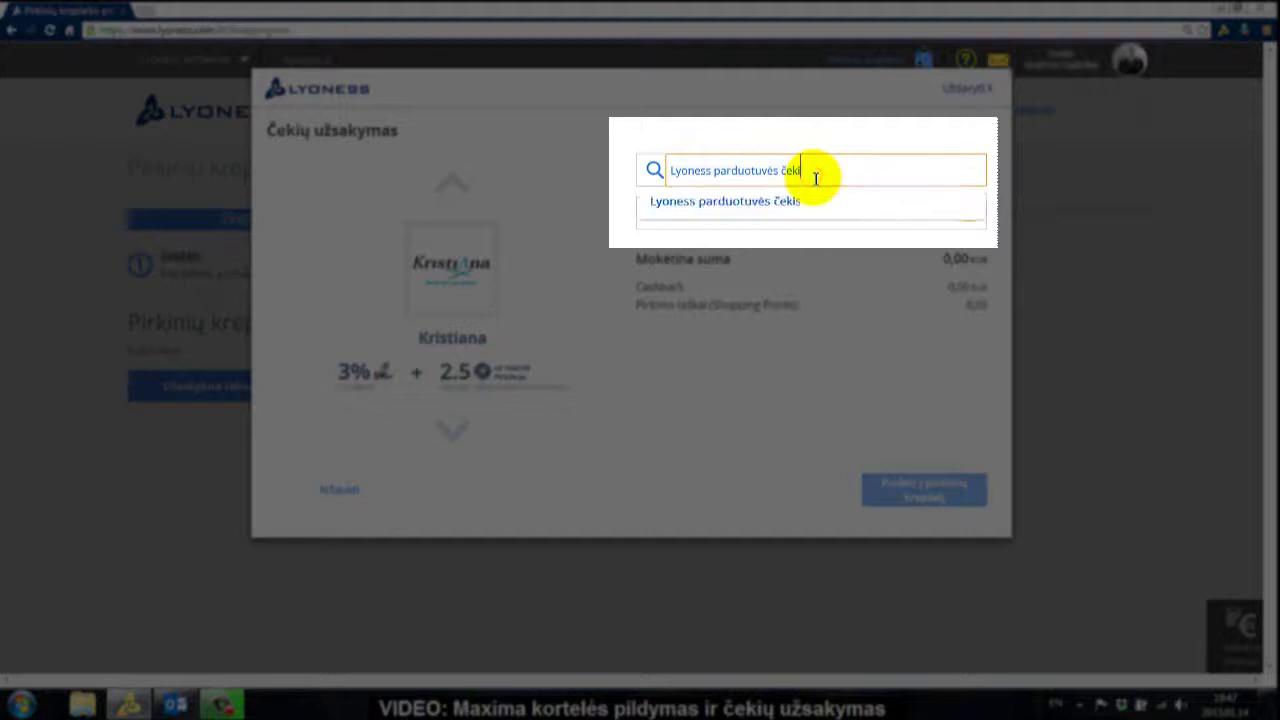
pyautogui.press('BackSpace')
pyautogui.press('BackSpace')
pyautogui.press('BackSpace')
pyautogui.press('BackSpace')
pyautogui.press('BackSpace')
pyautogui.press('BackSpace')
pyautogui.press('BackSpace')
pyautogui.press('BackSpace')
pyautogui.press('BackSpace')
pyautogui.press('BackSpace')
pyautogui.press('BackSpace')
pyautogui.press('BackSpace')
pyautogui.press('BackSpace')
pyautogui.press('BackSpace')
pyautogui.press('BackSpace')
pyautogui.press('BackSpace')
pyautogui.press('BackSpace')
pyautogui.press('BackSpace')
pyautogui.press('BackSpace')
pyautogui.press('BackSpace')
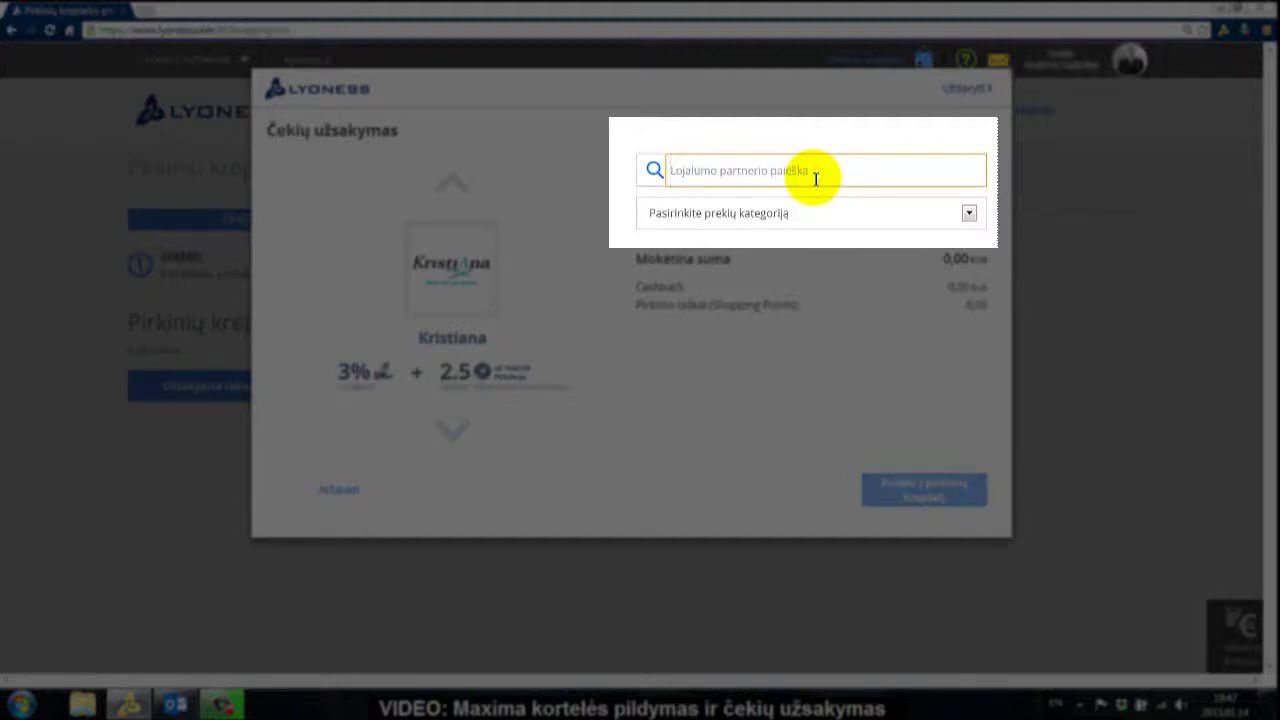
pyautogui.write('Ma')
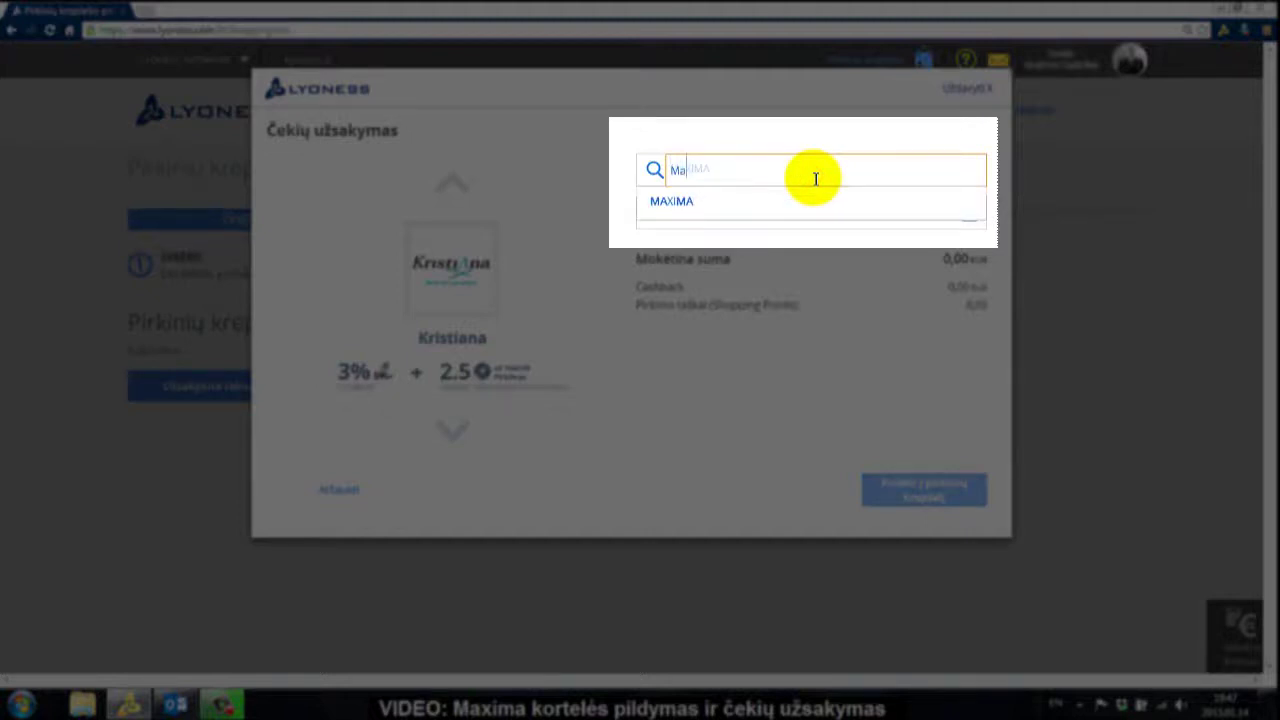
pyautogui.click(700, 200)
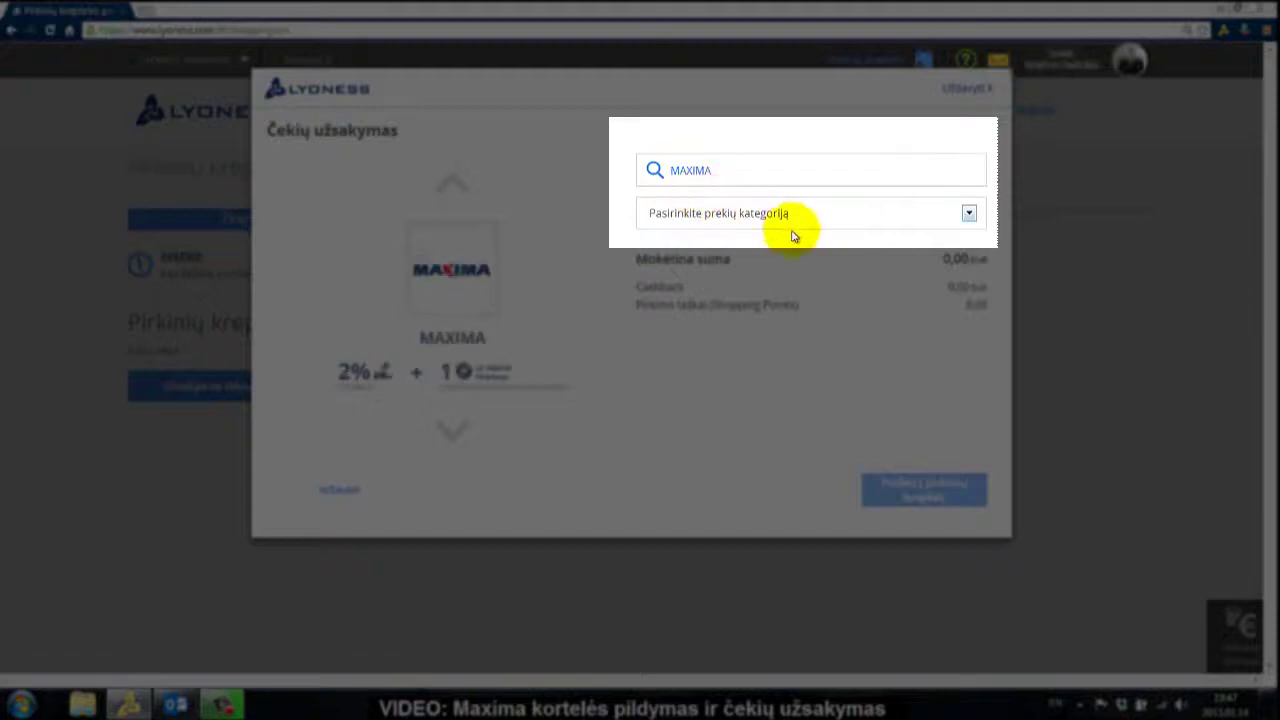
# Set the product category to Papildymas and select the number of the gift card to top up.
pyautogui.click(970, 212)
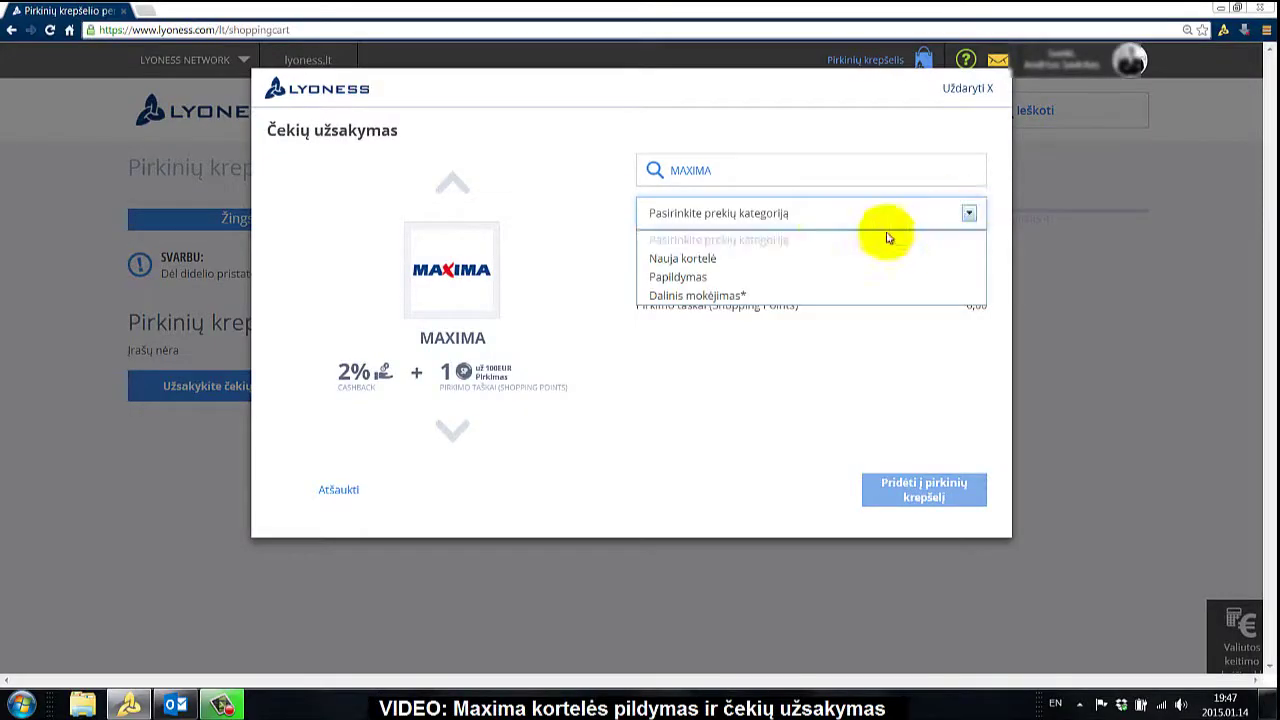
pyautogui.click(709, 281)
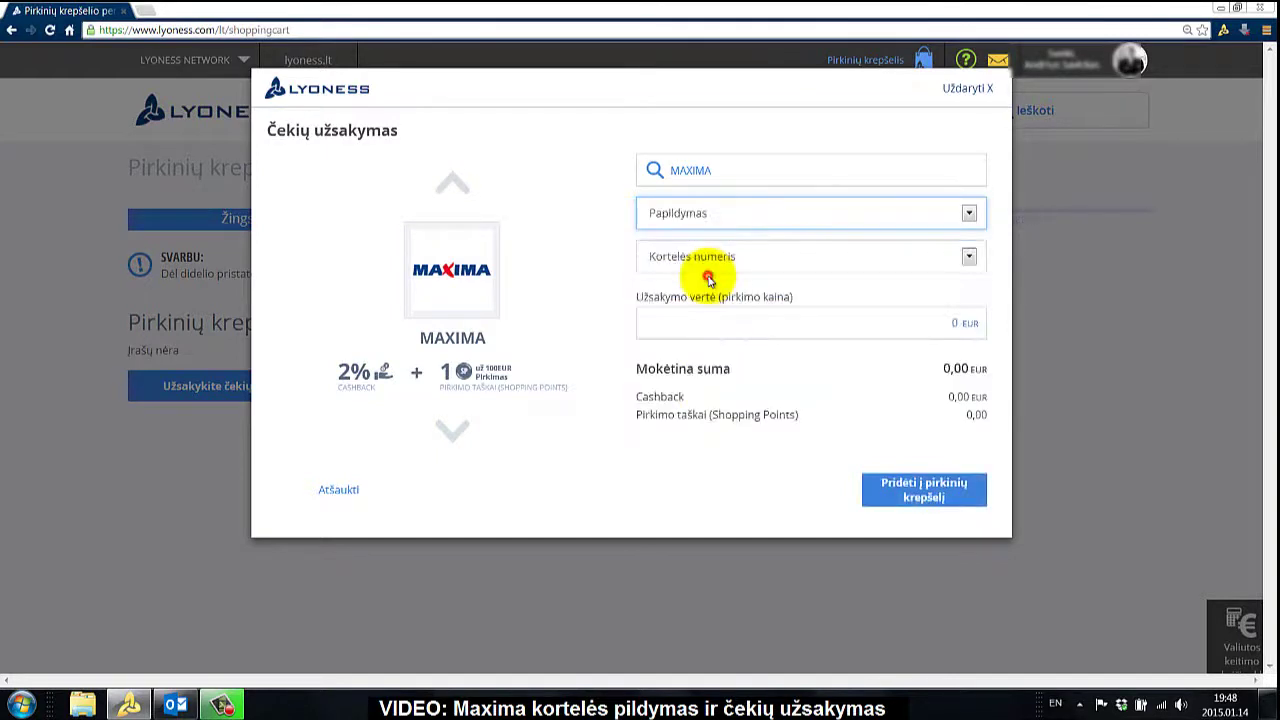
pyautogui.click(951, 260)
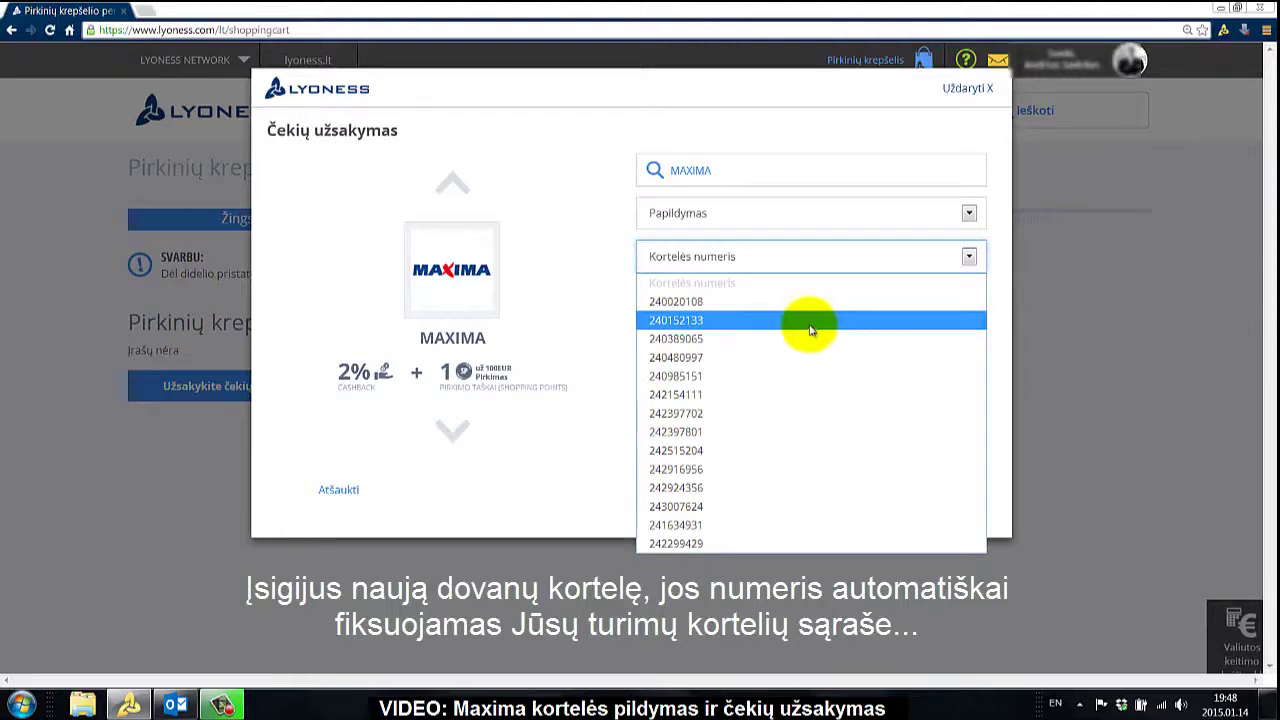
pyautogui.click(707, 451)
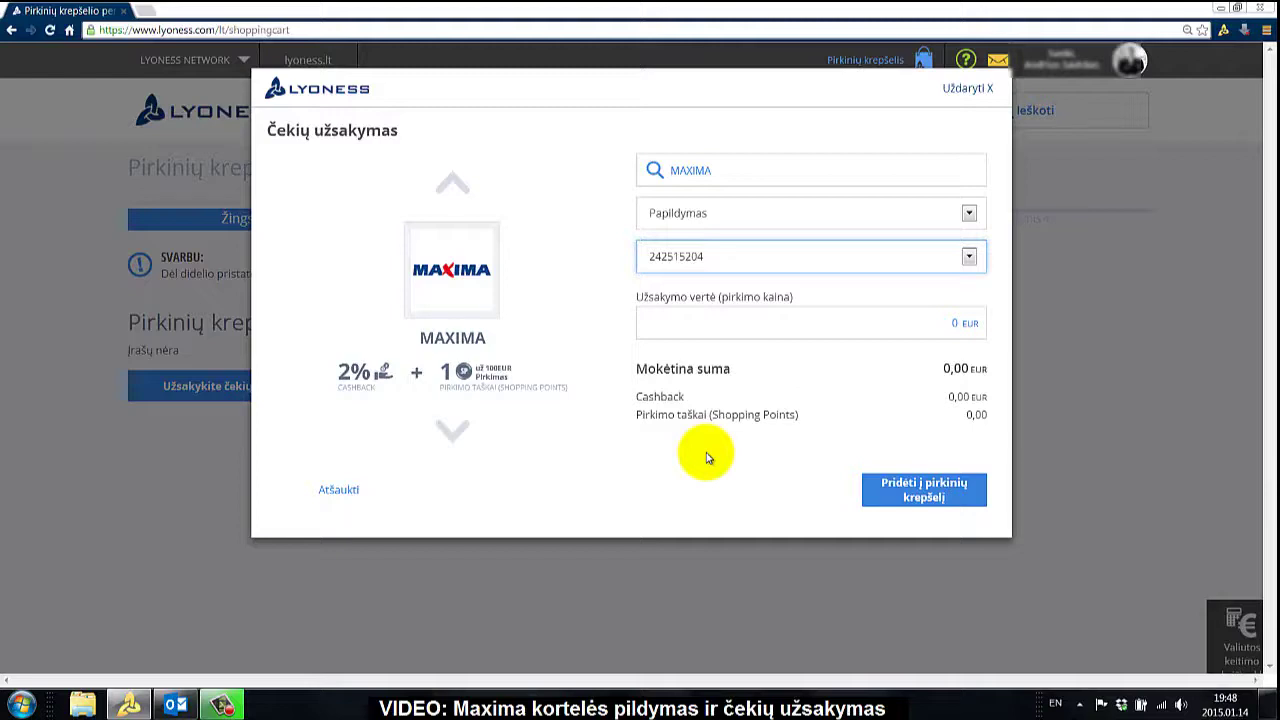
# Set the order value to 90 EUR and add the top-up to the shopping cart, opening the cart.
pyautogui.click(958, 323)
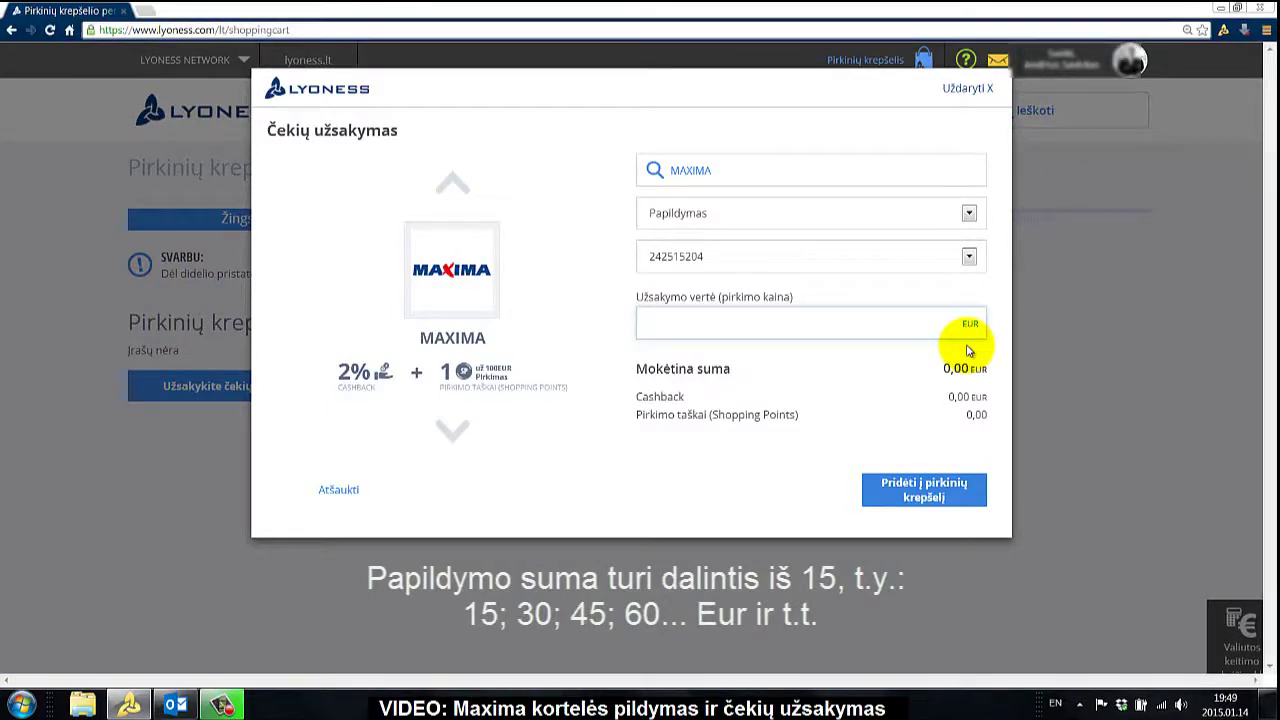
pyautogui.write('90')
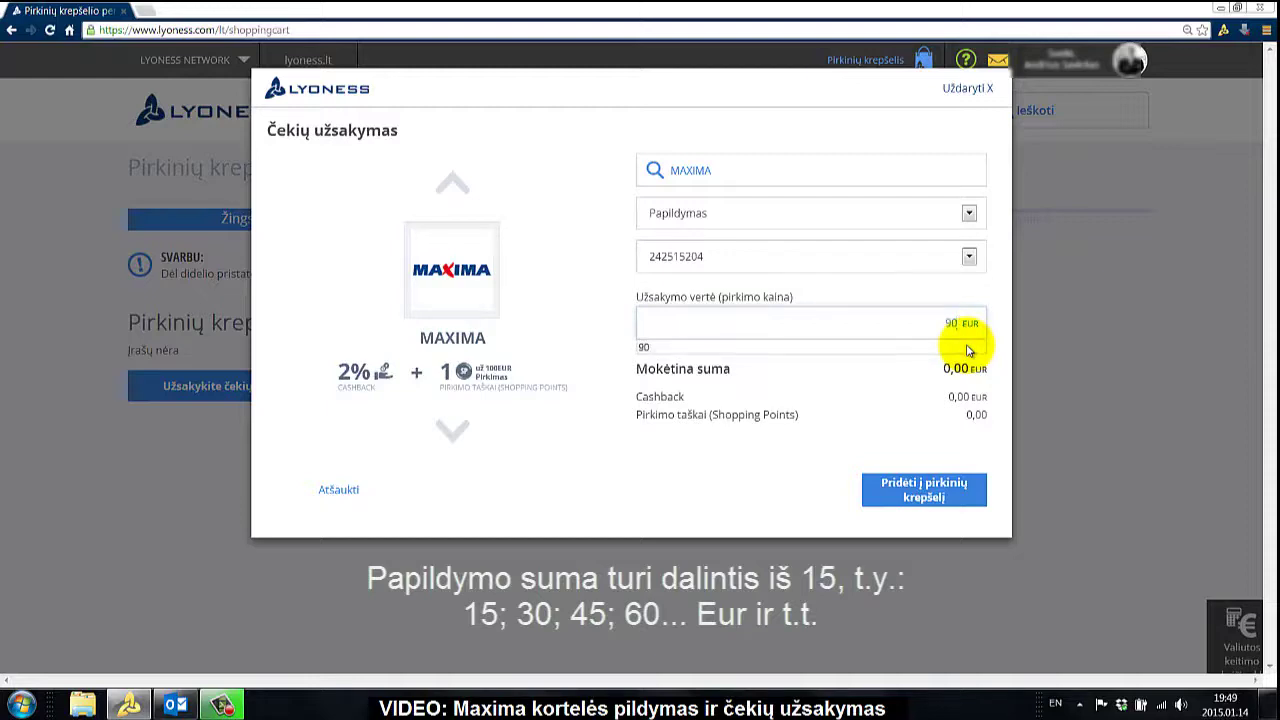
pyautogui.click(940, 404)
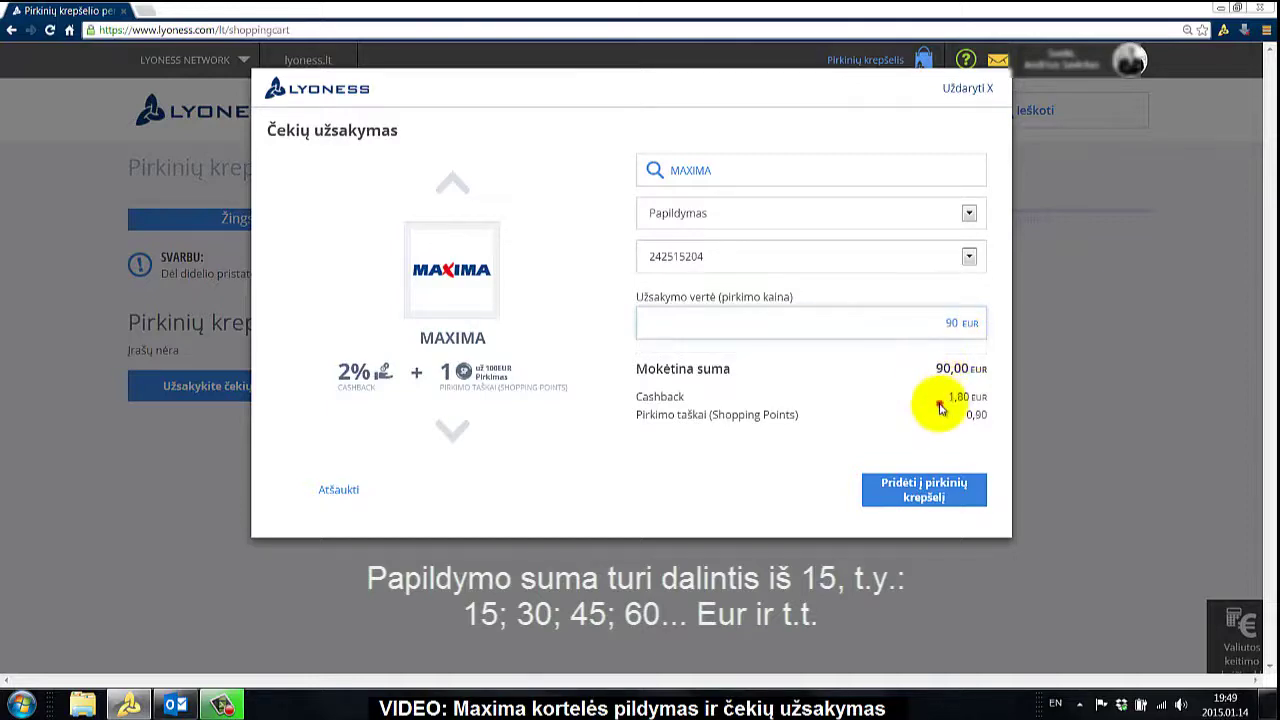
pyautogui.click(926, 492)
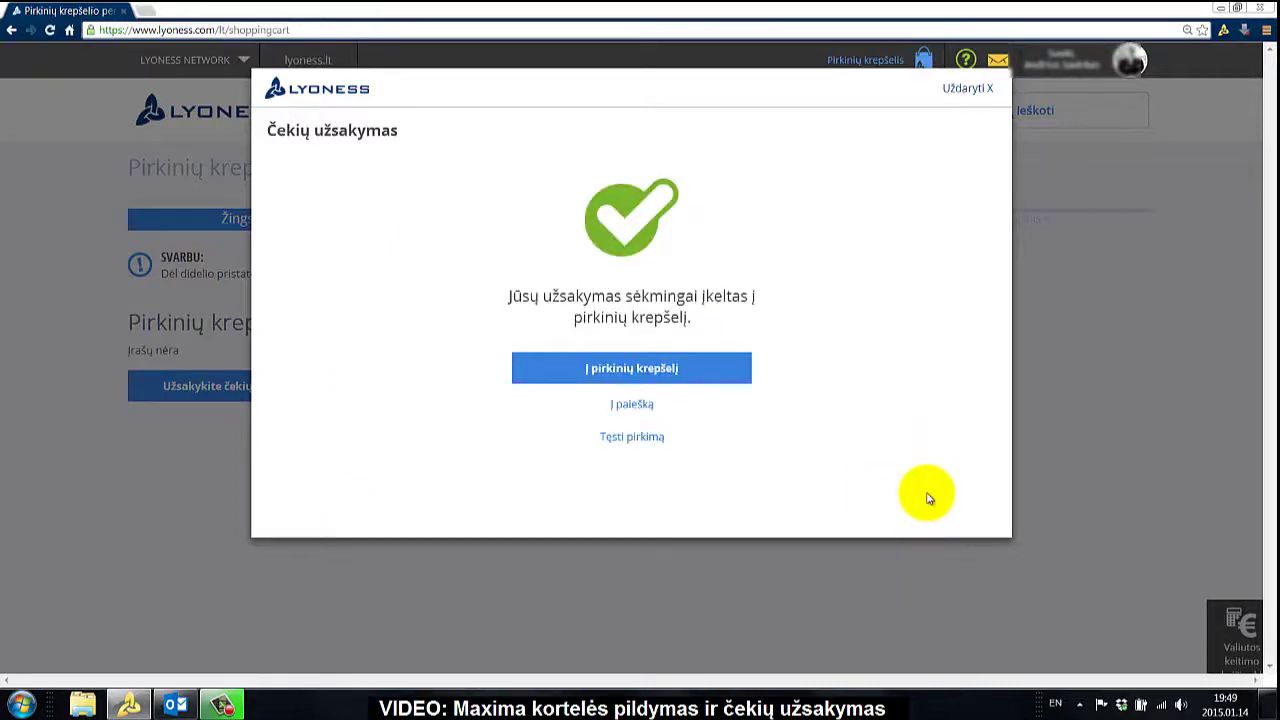
pyautogui.click(672, 369)
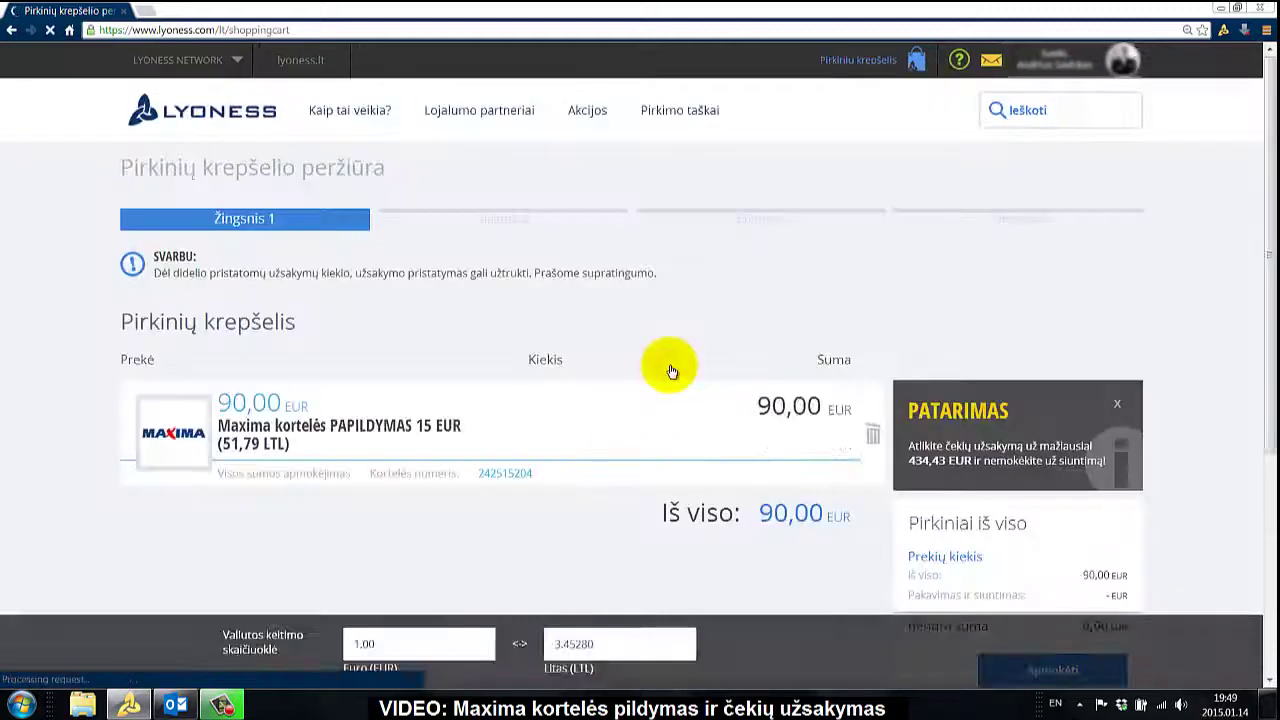
# Check the card number and amount of the Maxima top-up in the cart and proceed to checkout.
pyautogui.scroll(-1, 640, 390)
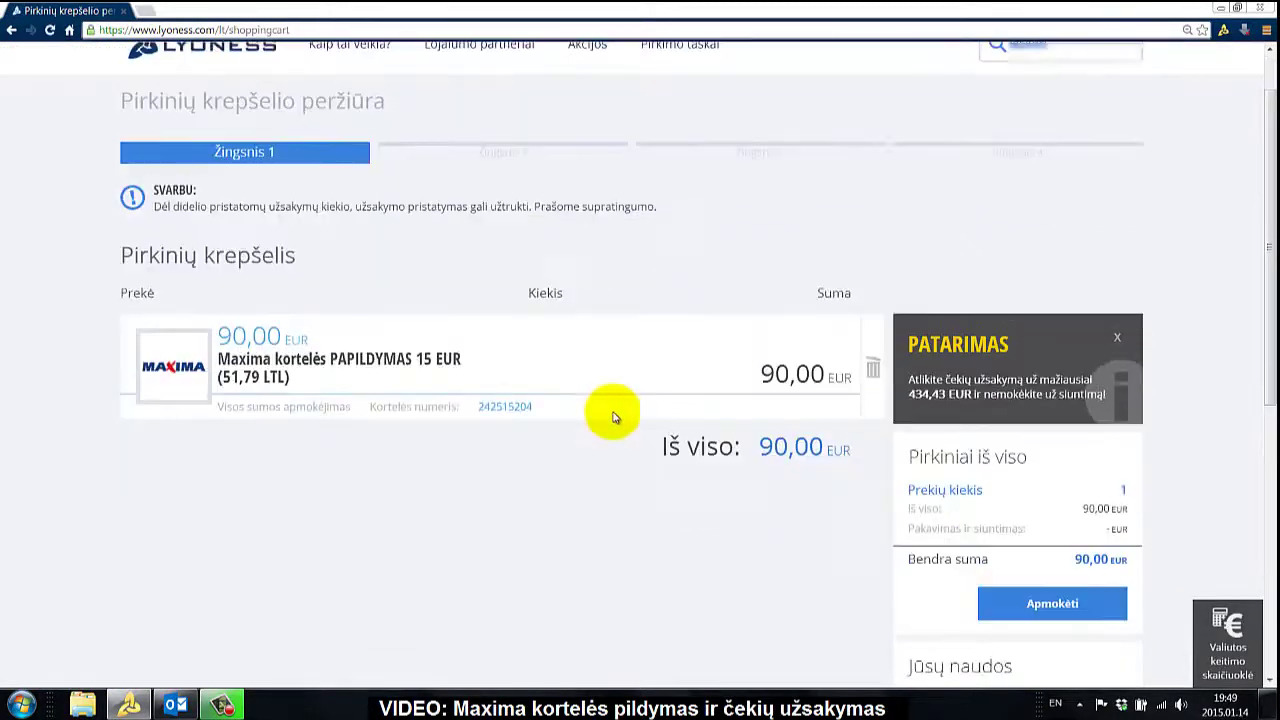
pyautogui.moveTo(470, 412); pyautogui.dragTo(534, 408)
pyautogui.moveTo(760, 383); pyautogui.dragTo(808, 406)
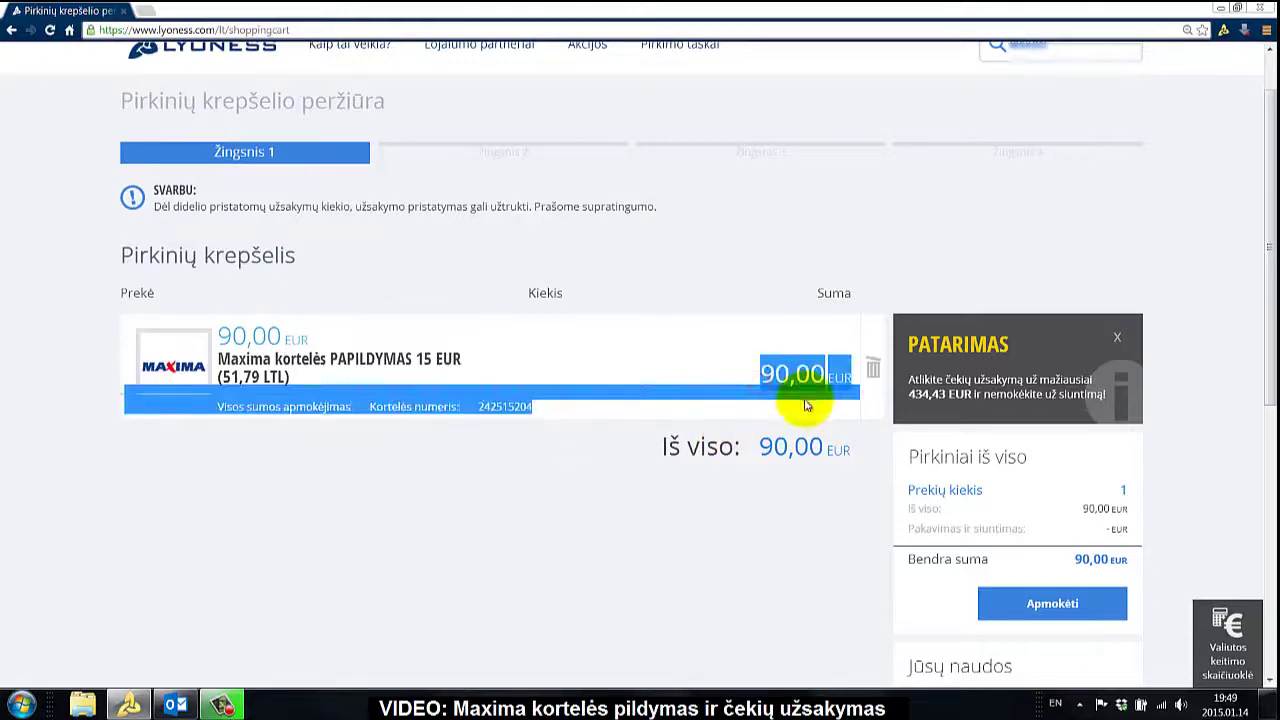
pyautogui.scroll(-2, 838, 495)
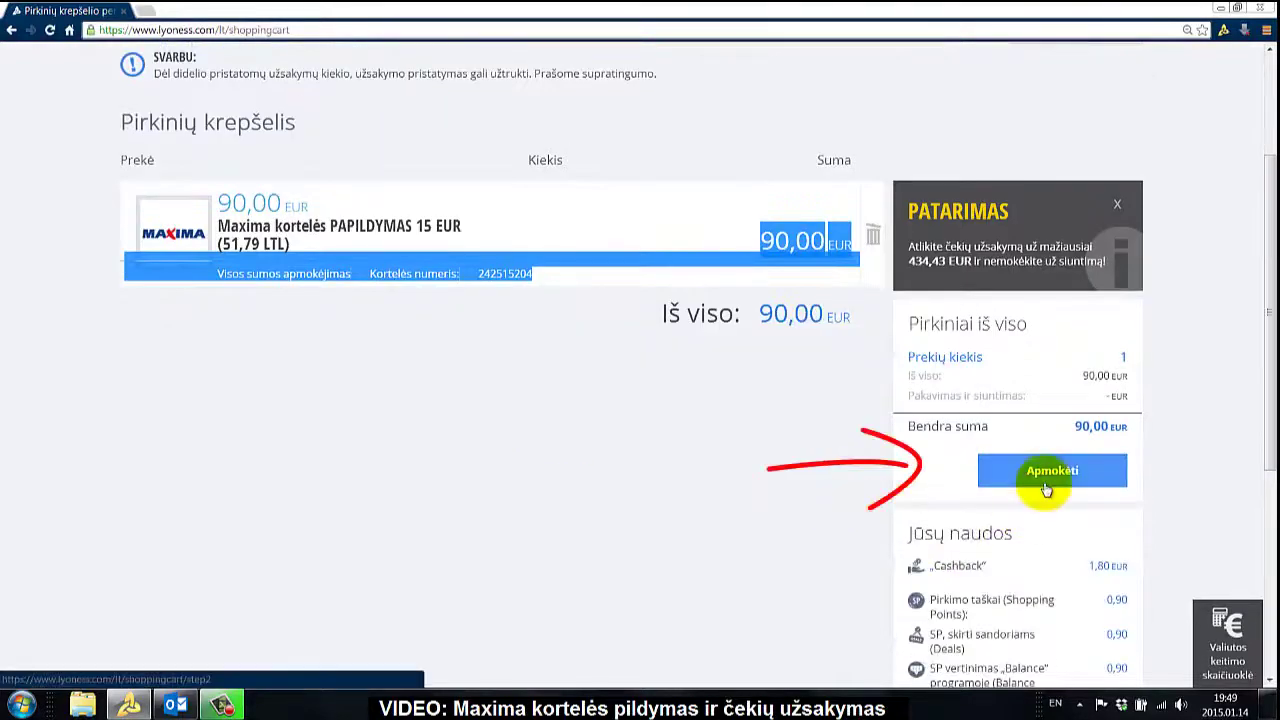
pyautogui.click(1046, 484)
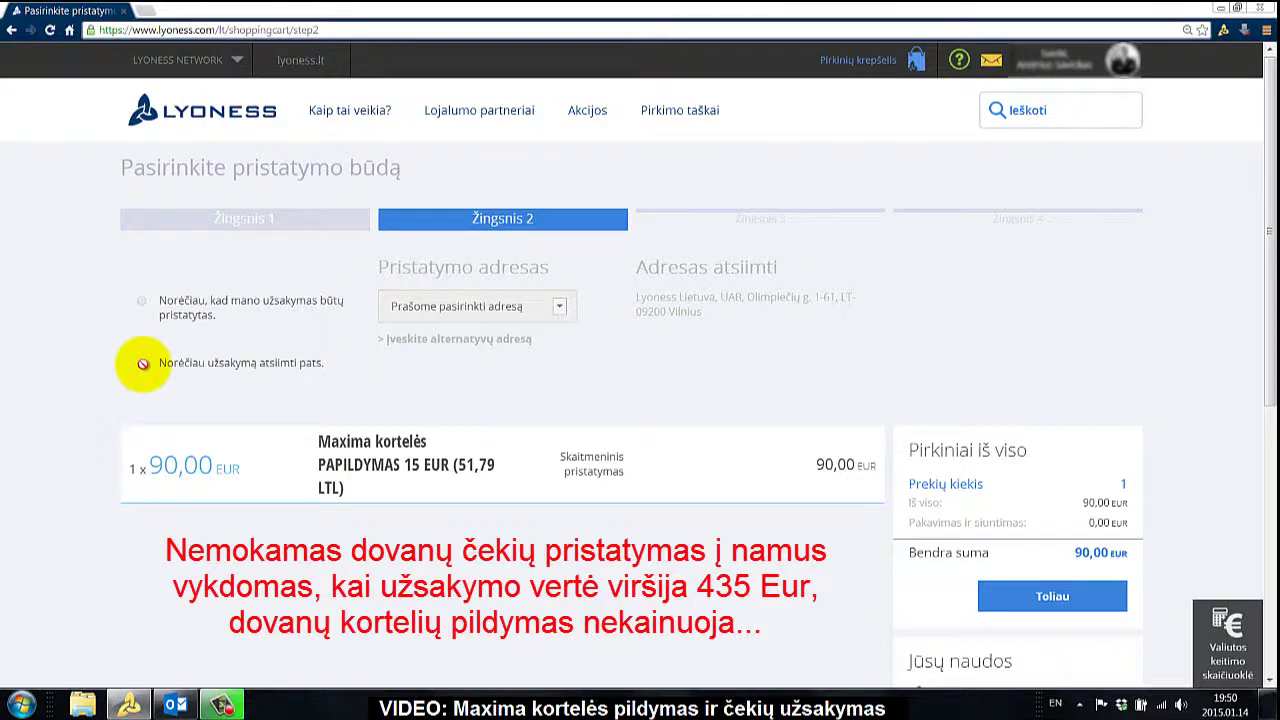
# Continue past the delivery options to payment and apply Čekis pirkiniams to the order.
pyautogui.scroll(-2, 160, 380)
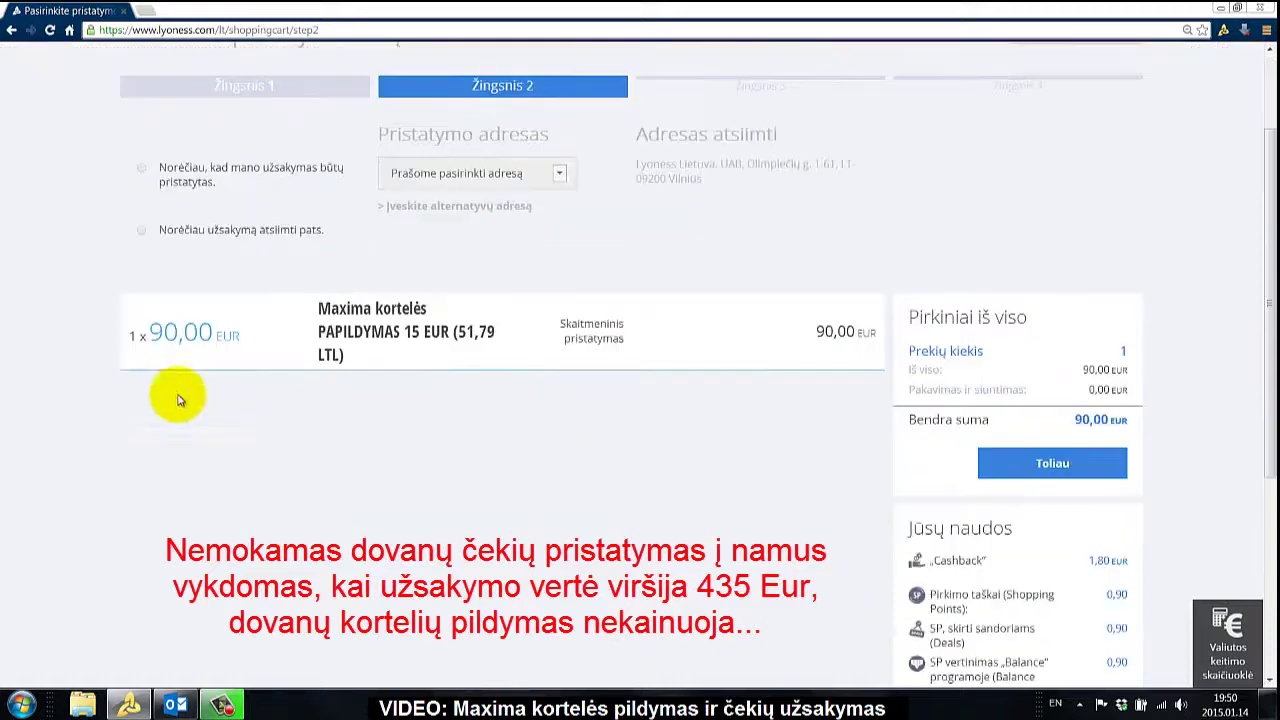
pyautogui.scroll(-1, 700, 330)
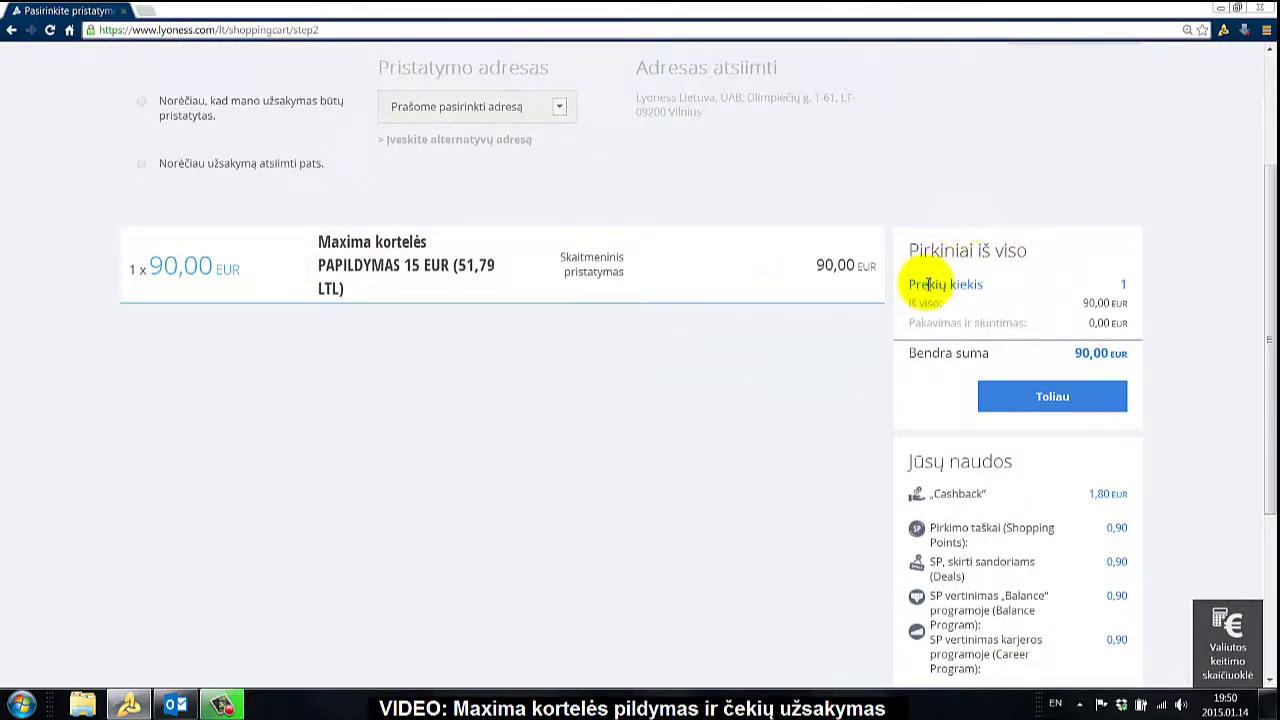
pyautogui.click(1056, 398)
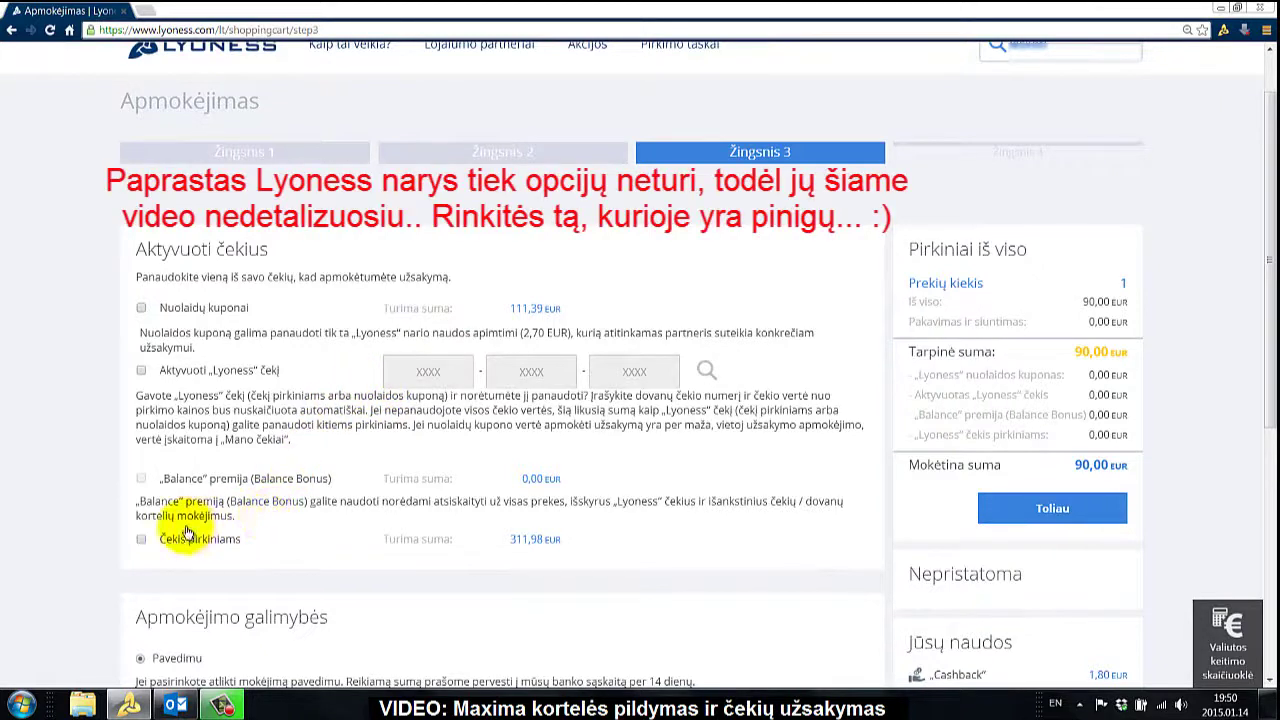
pyautogui.click(141, 539)
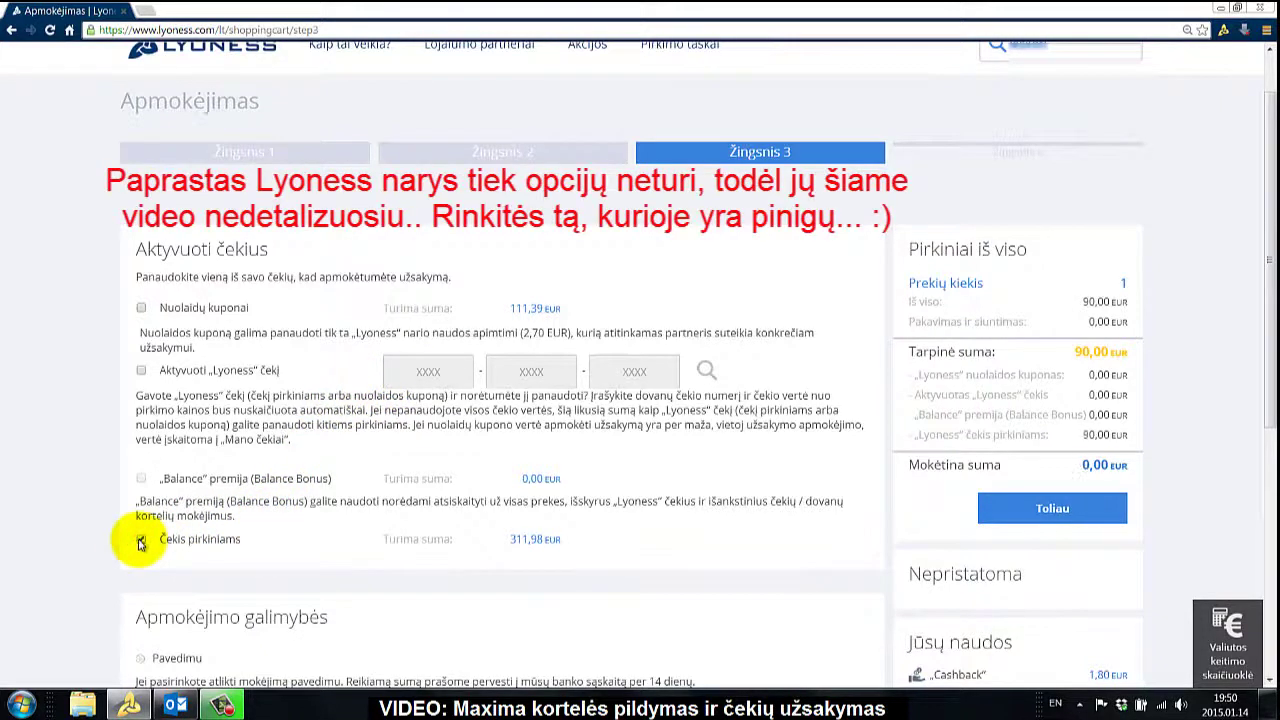
# Continue to the order overview and place the payable order by entering the account PIN code.
pyautogui.scroll(-1, 256, 538)
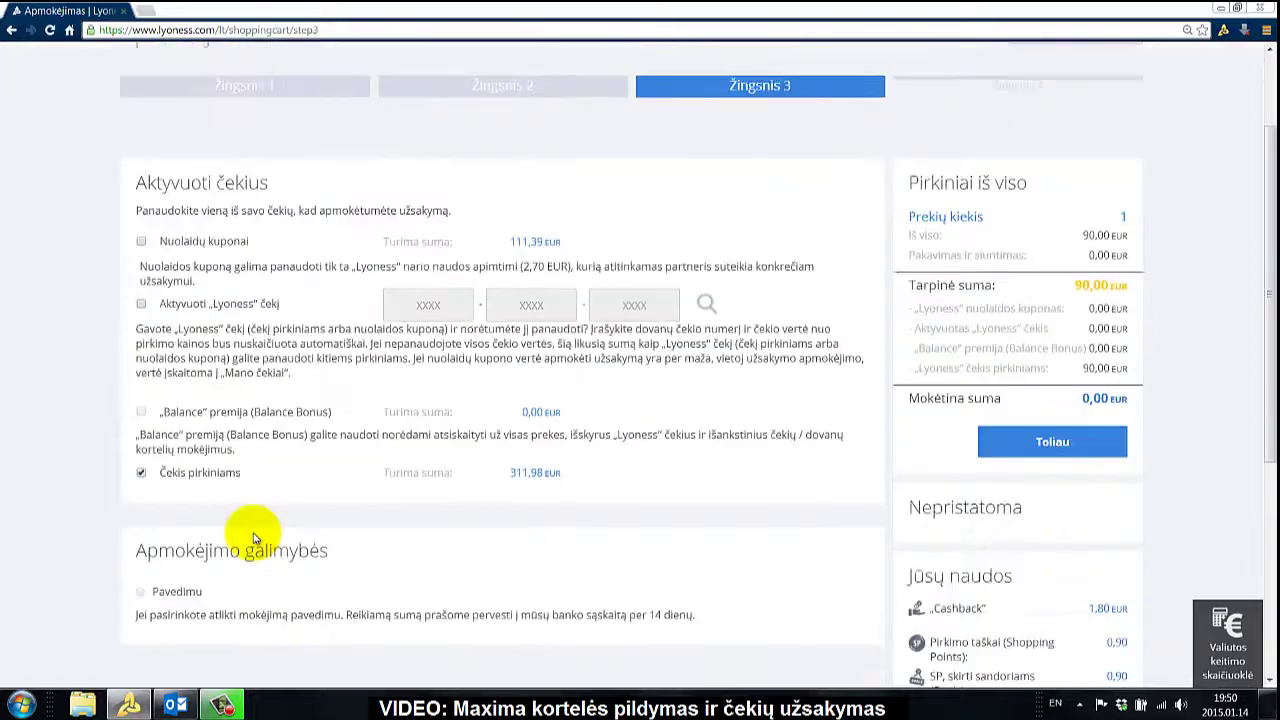
pyautogui.click(1061, 458)
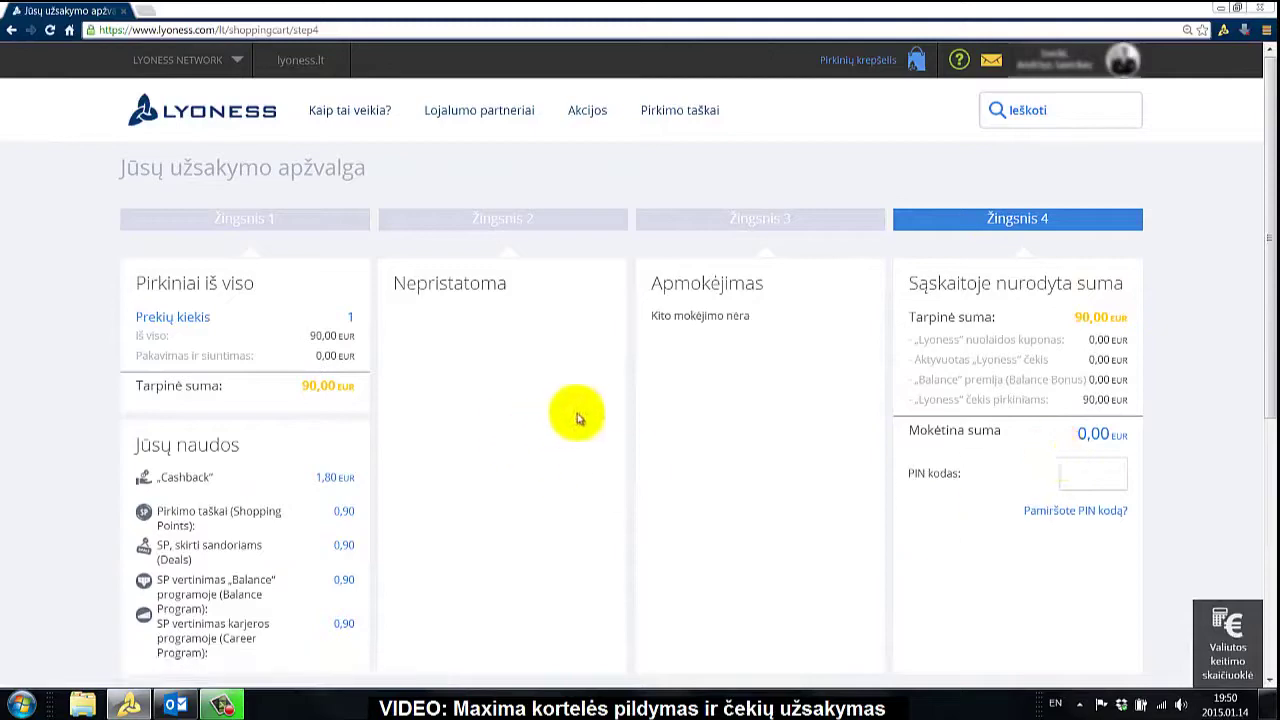
pyautogui.scroll(-2, 577, 415)
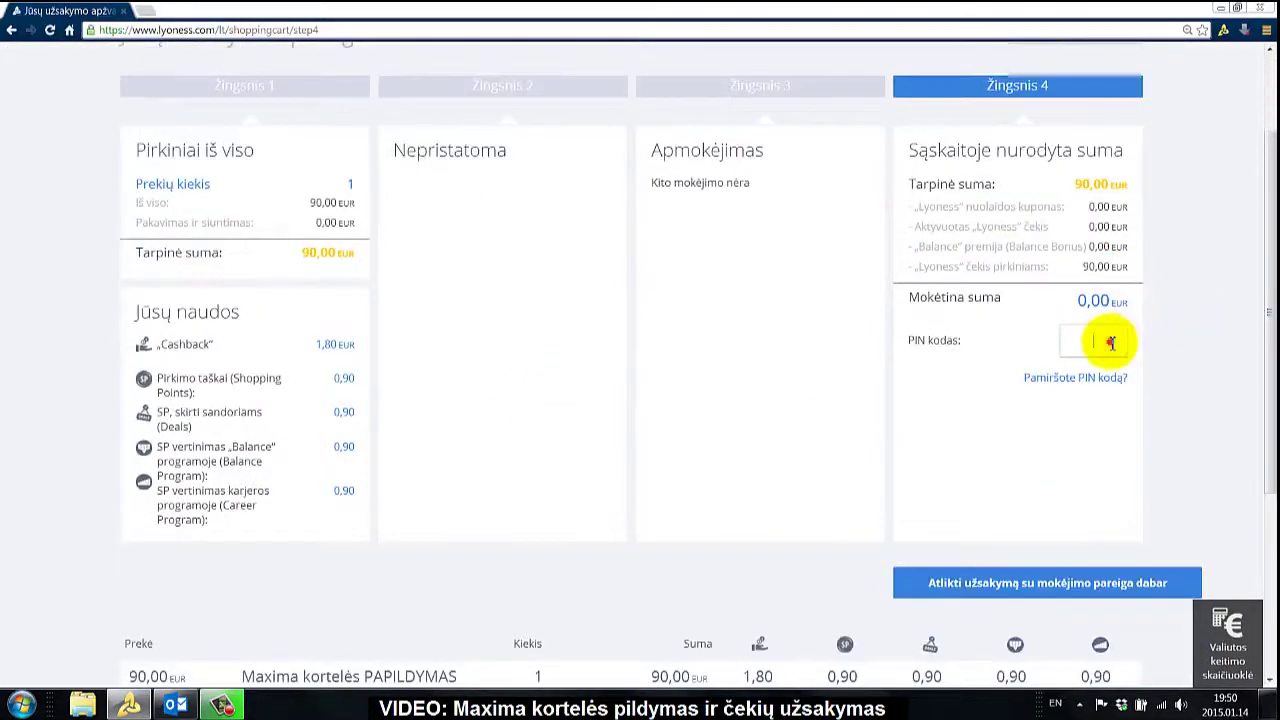
pyautogui.click(1113, 340)
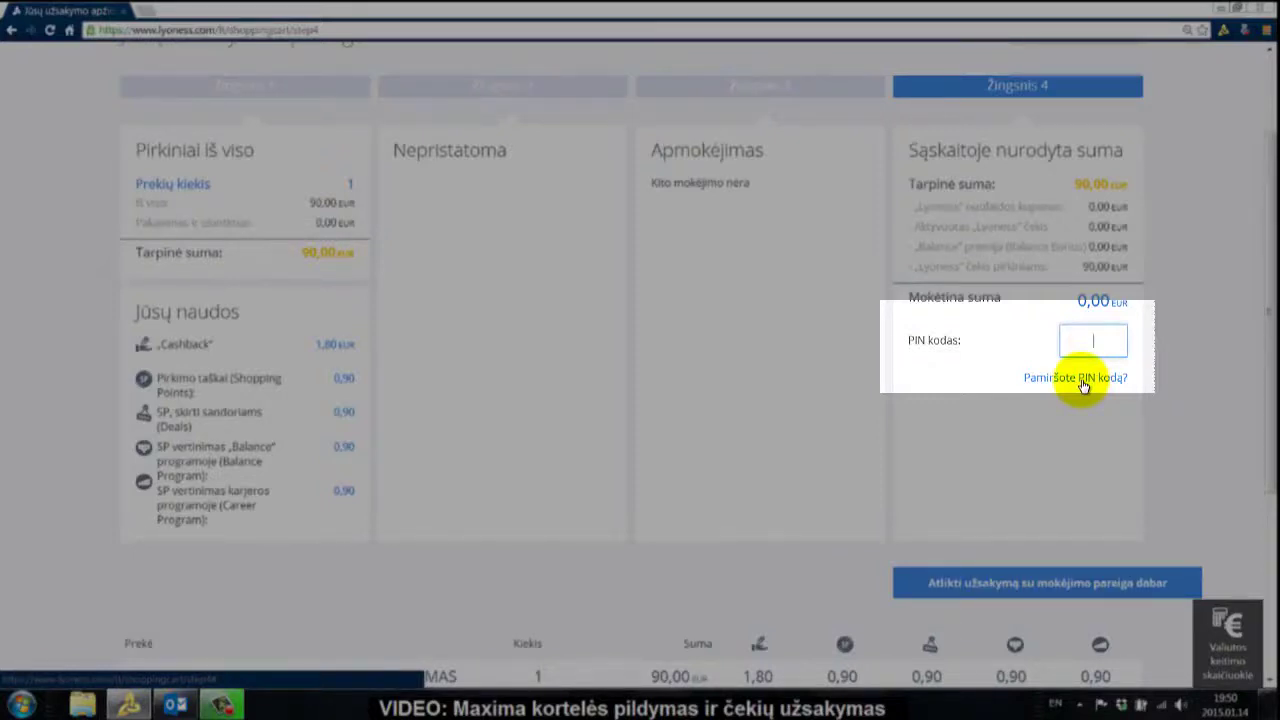
pyautogui.write('****')
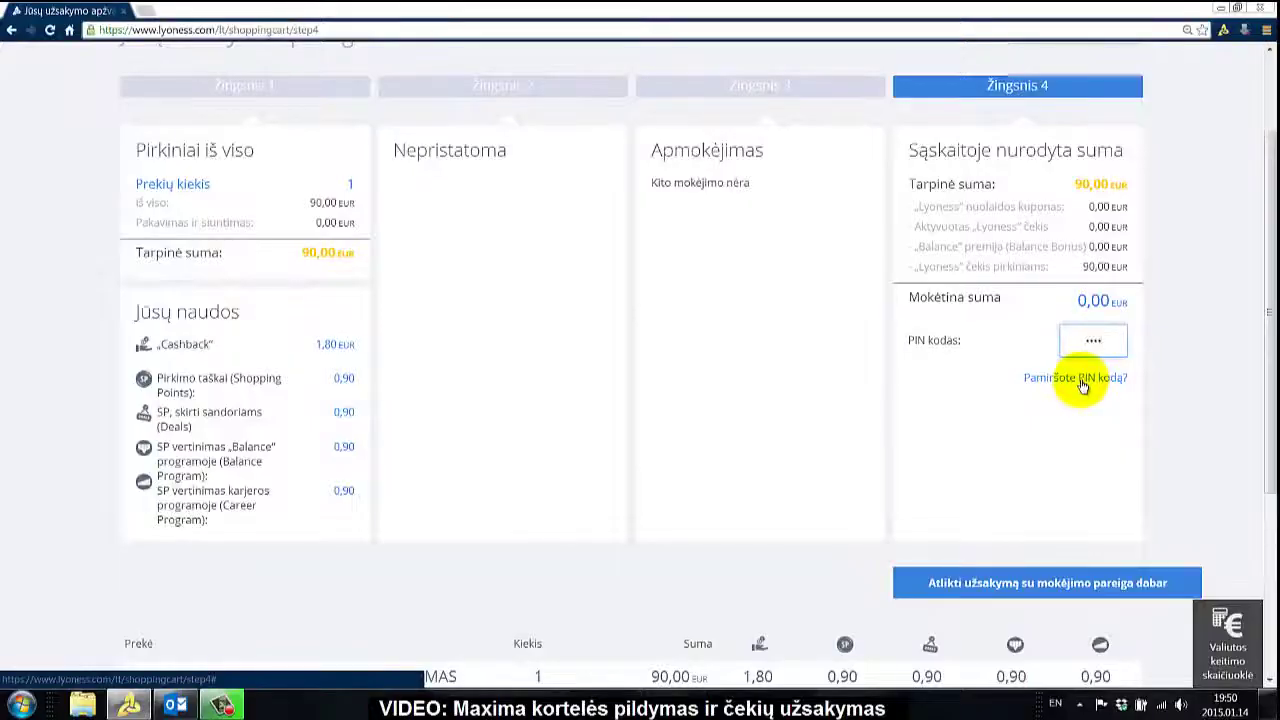
pyautogui.scroll(-1, 980, 476)
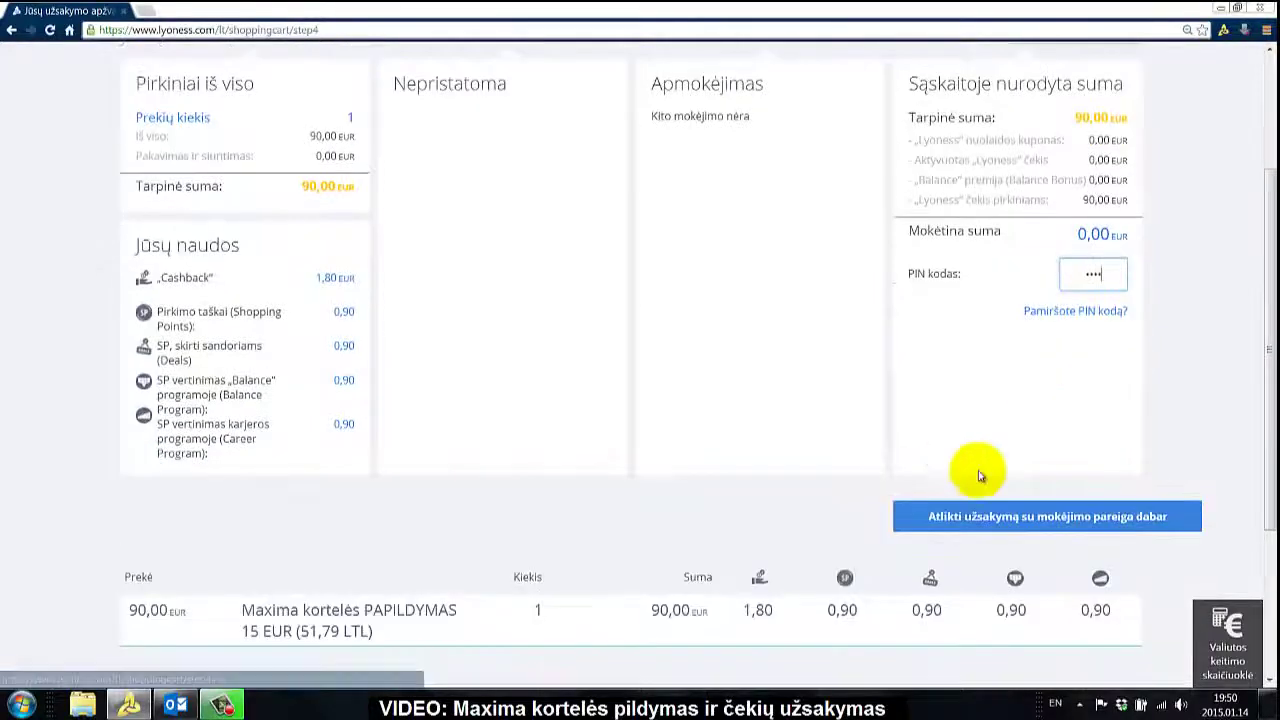
pyautogui.click(1034, 519)
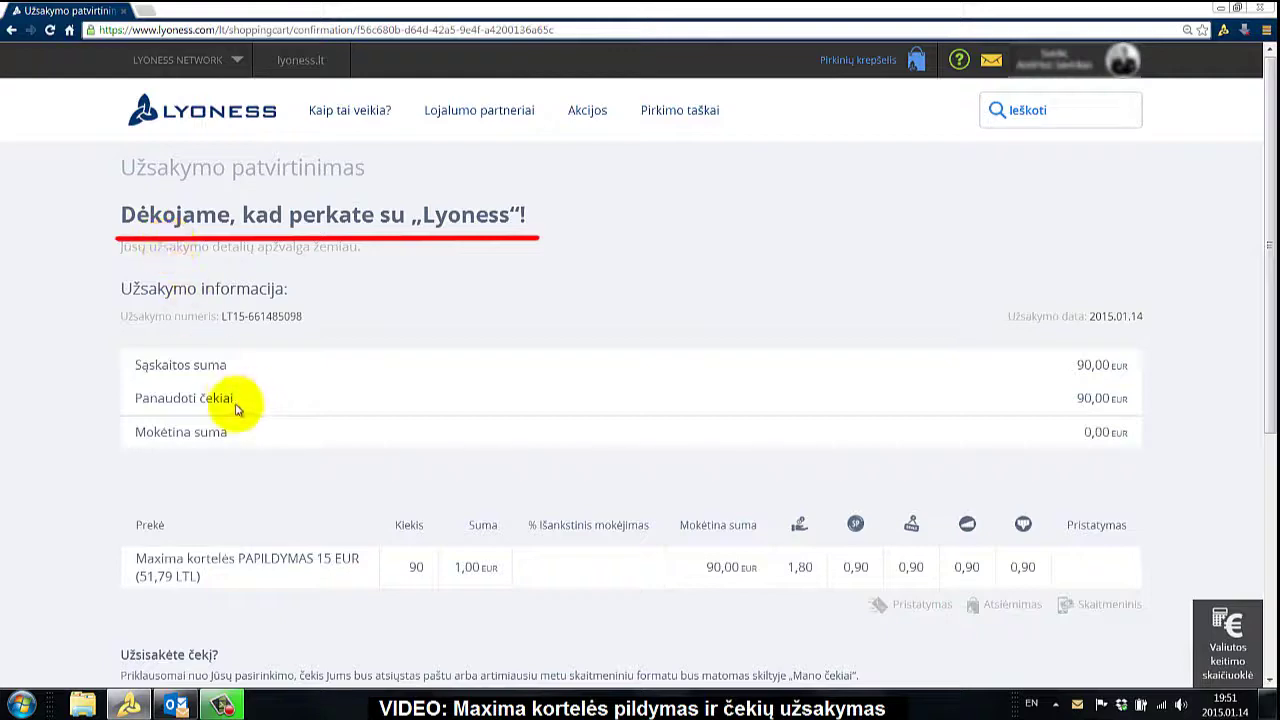
# Switch to Outlook to check the Lyoness order confirmation e-mail, close the message and return to the Chrome browser.
pyautogui.click(176, 705)
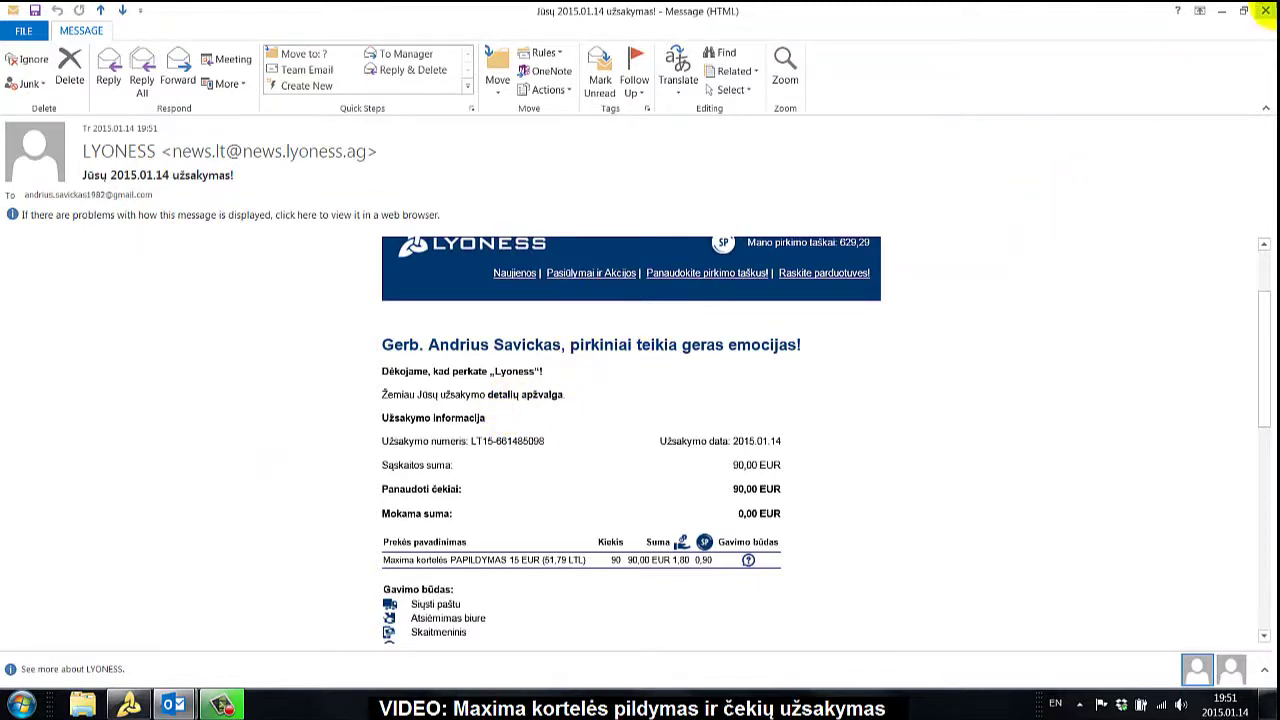
pyautogui.click(1265, 11)
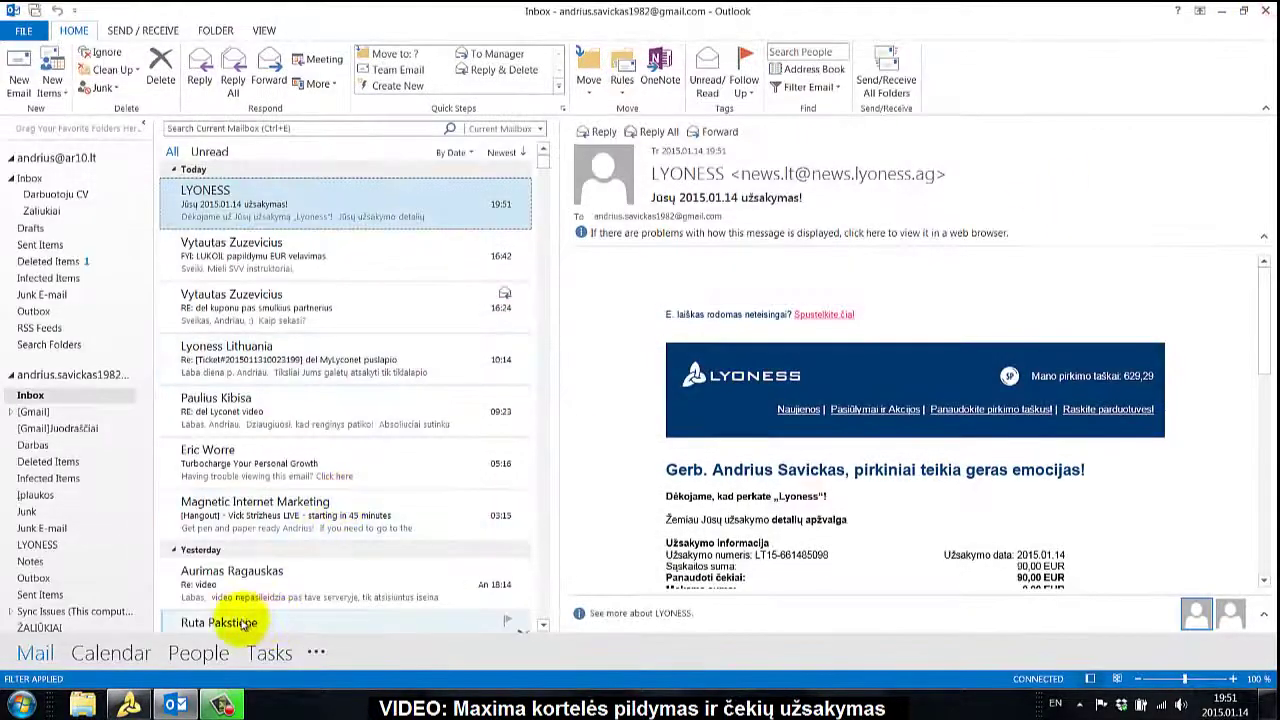
pyautogui.click(128, 705)
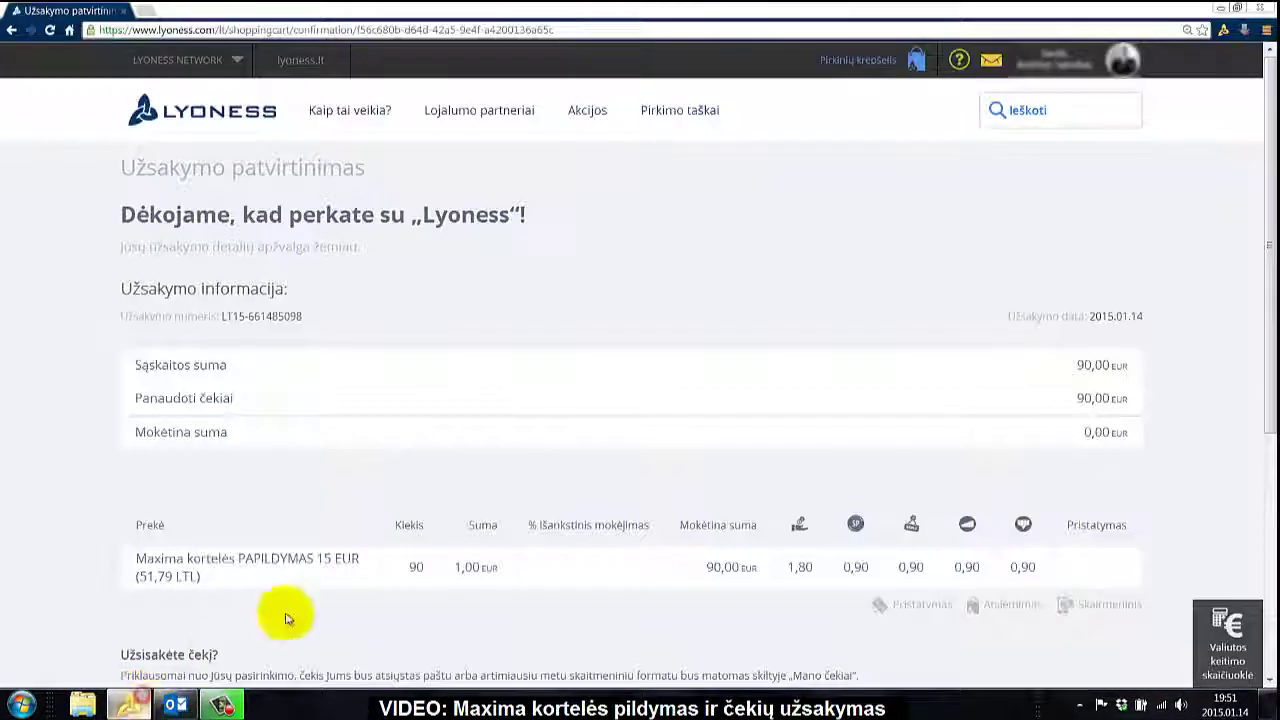
# Open Mano pirkiniai from the account profile and examine the latest Maxima purchase's amount, cashback and shopping points.
pyautogui.click(1124, 60)
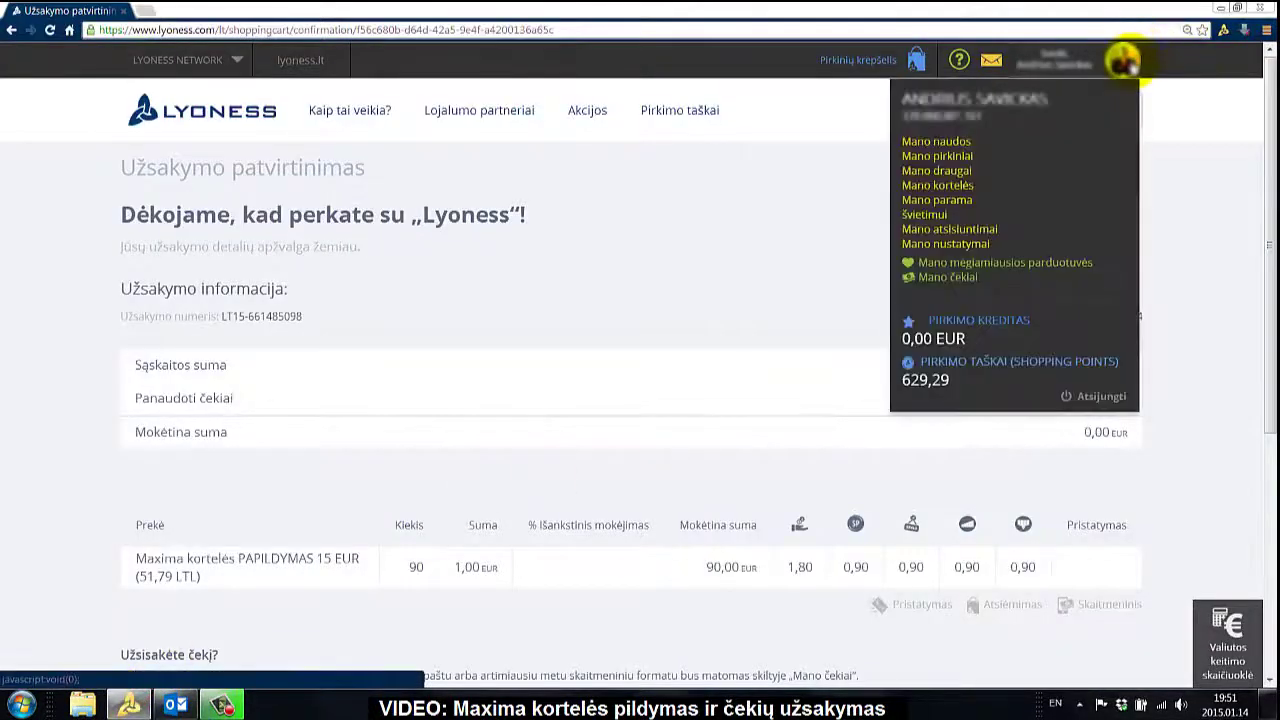
pyautogui.click(960, 157)
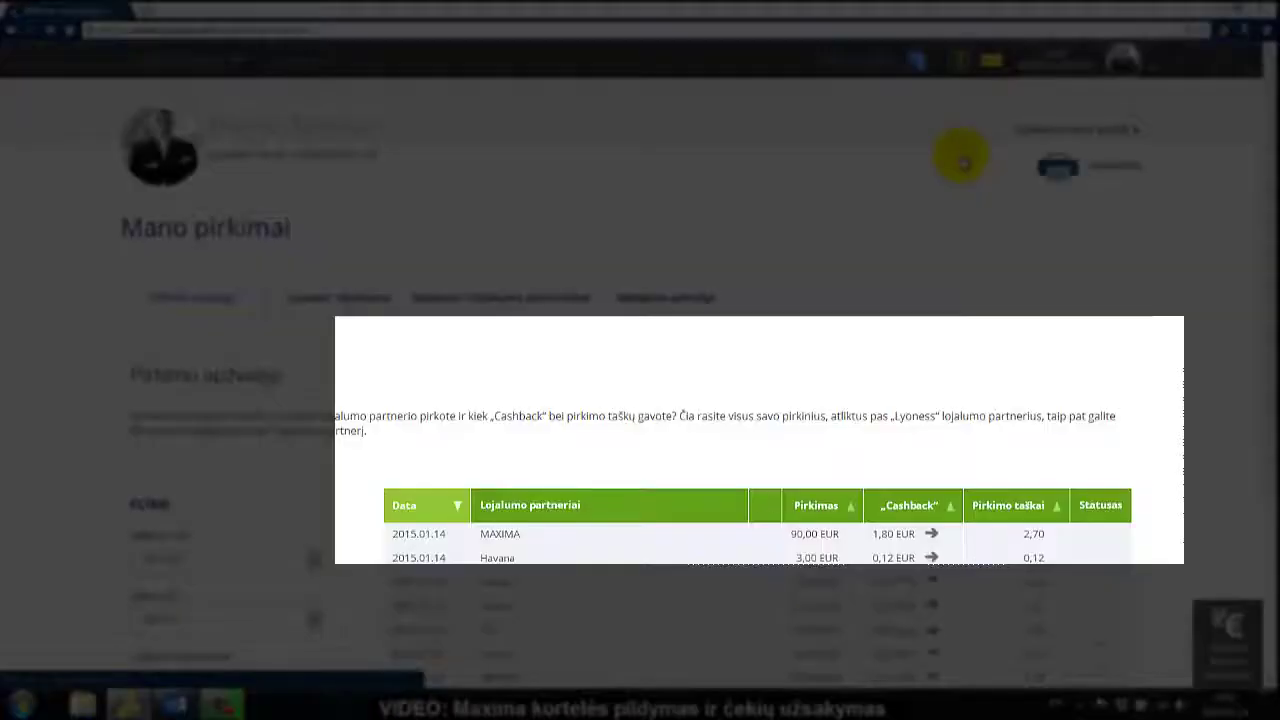
pyautogui.scroll(-2, 945, 178)
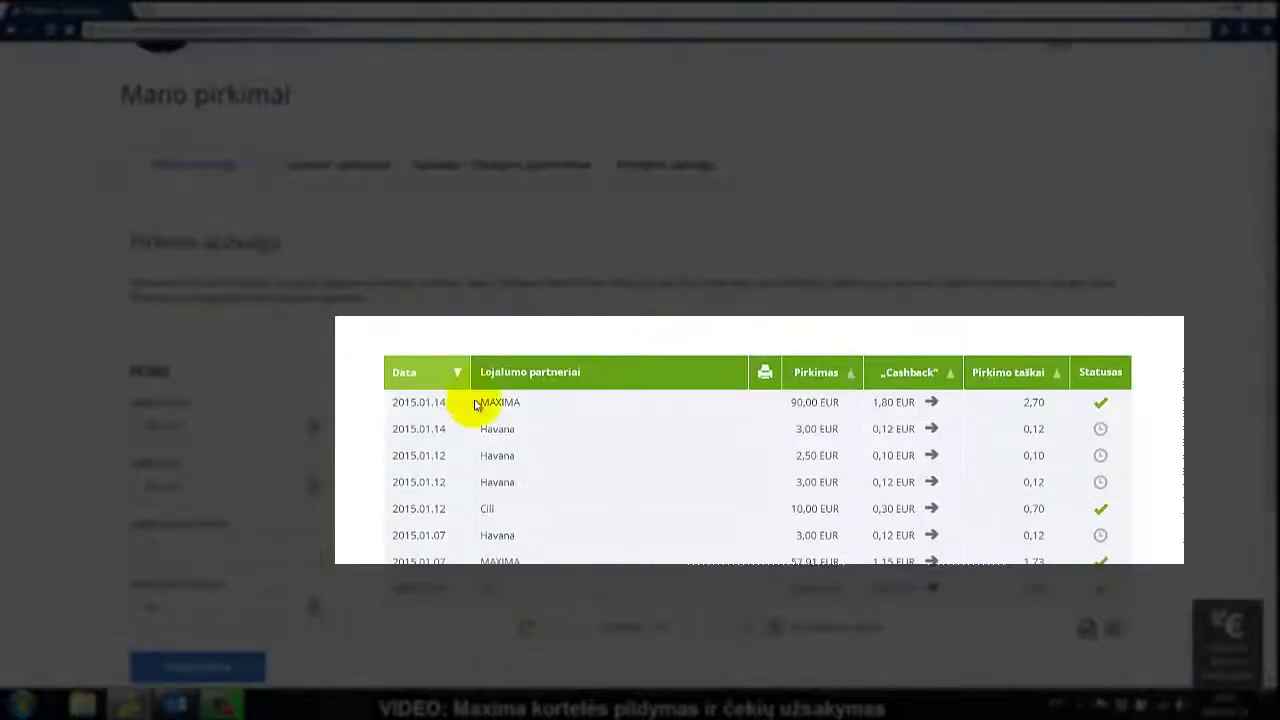
pyautogui.doubleClick(796, 403)
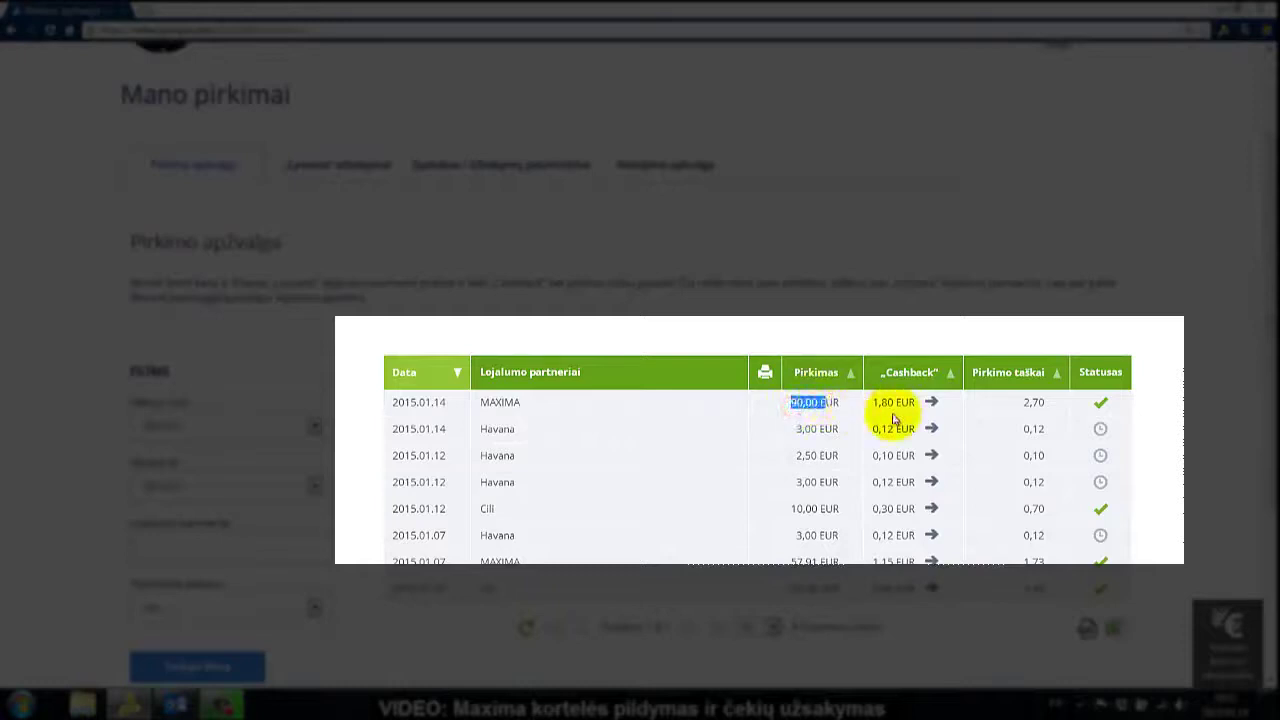
pyautogui.moveTo(873, 403); pyautogui.dragTo(919, 407)
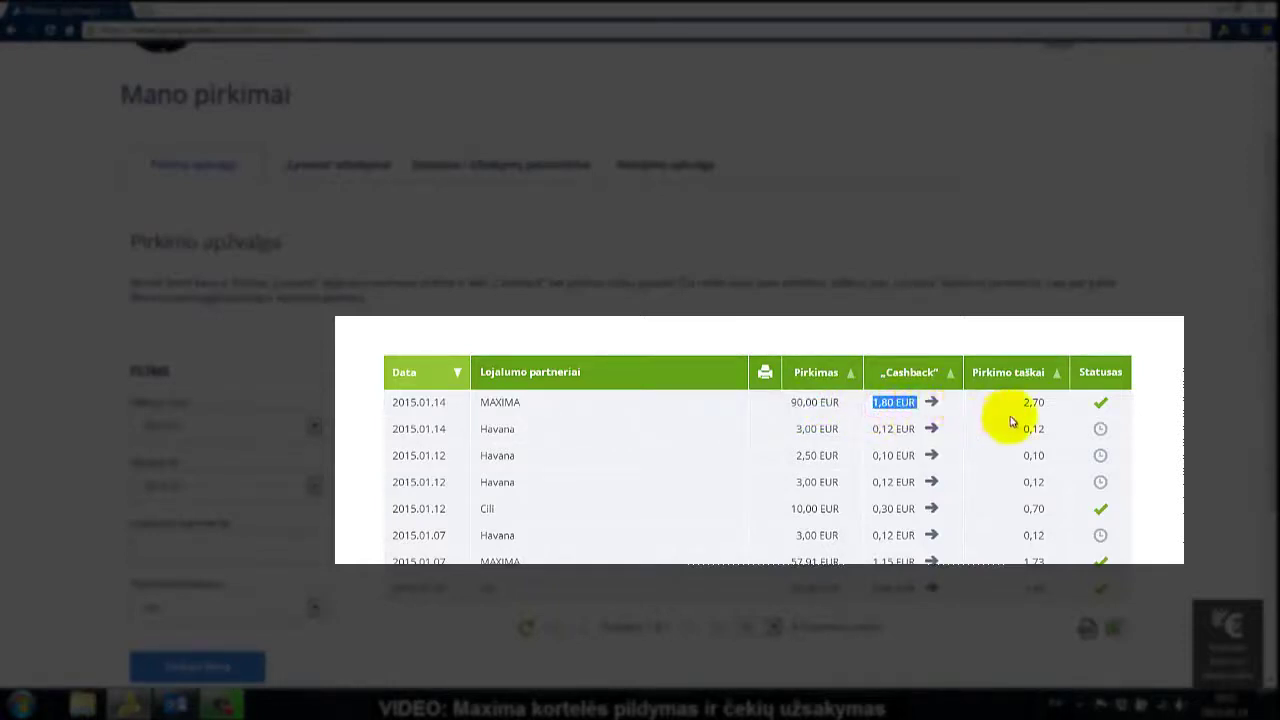
pyautogui.moveTo(1024, 408); pyautogui.dragTo(1047, 417)
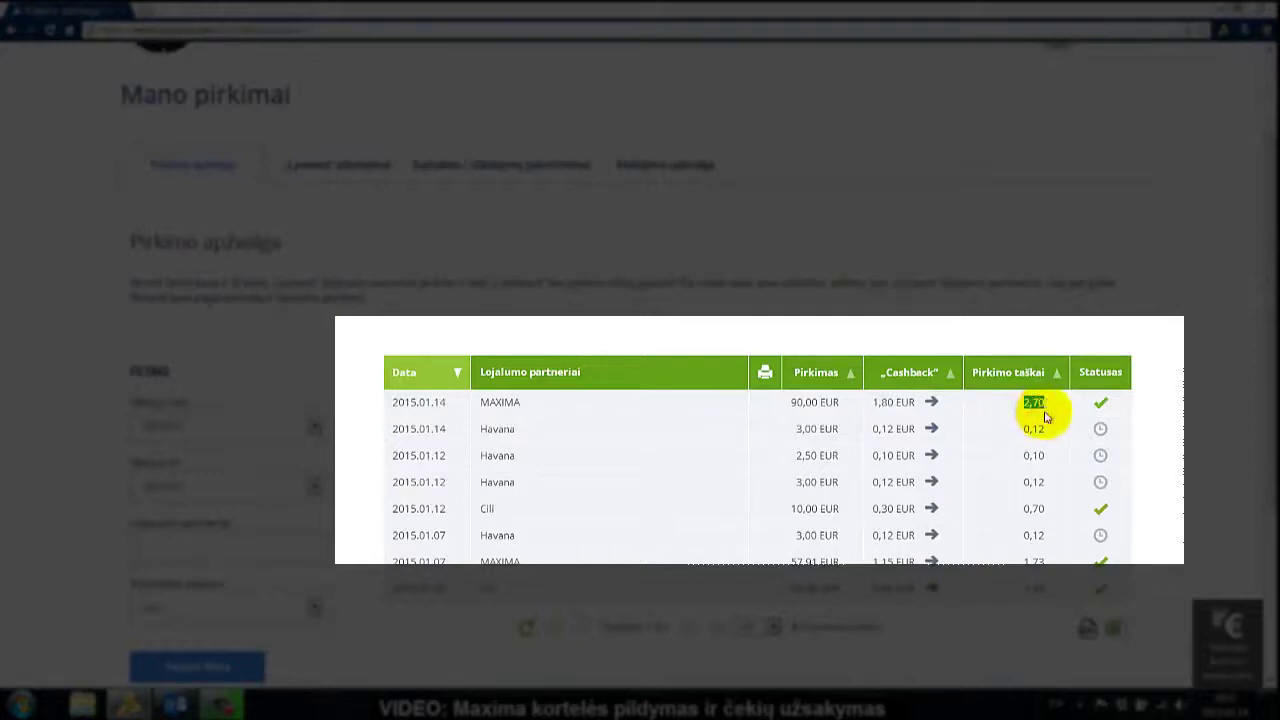